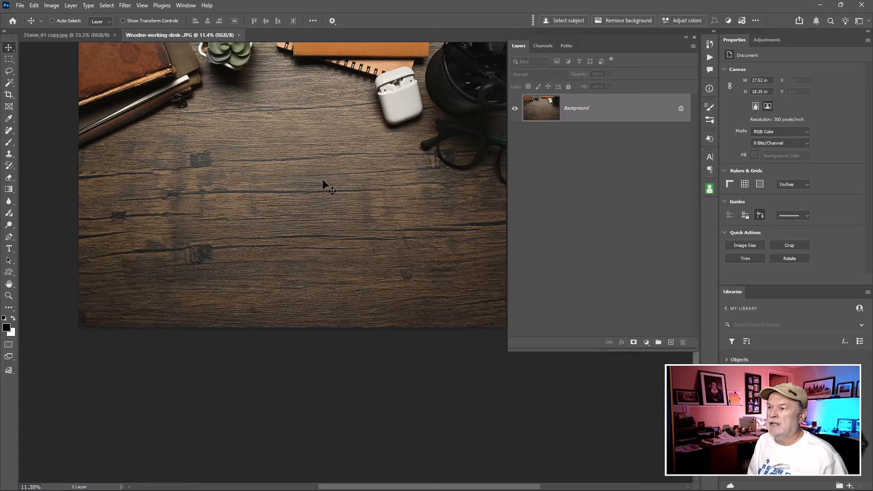
Copy the Background layer of 35mm_01 copy.jpg into the Wooden-working-desk document, placing the Kodachrome slide on the desk
{"action": "left_click", "coordinate": [92, 38]}
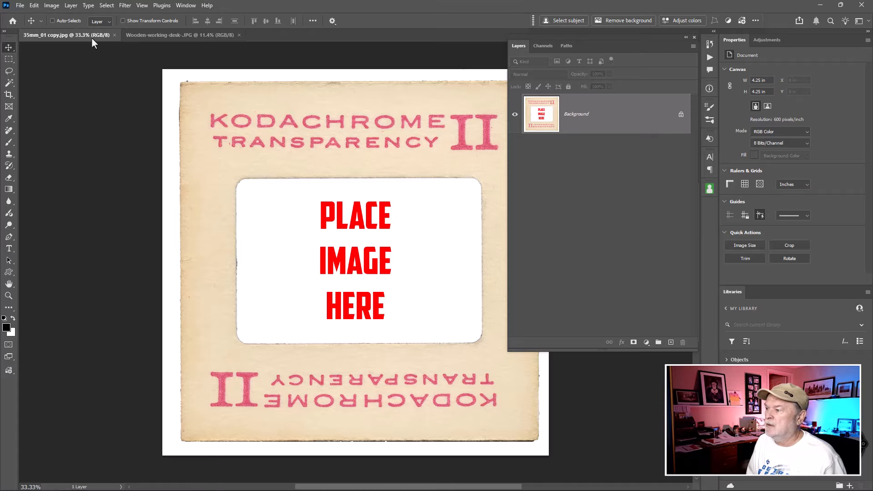
{"action": "left_click", "coordinate": [544, 117]}
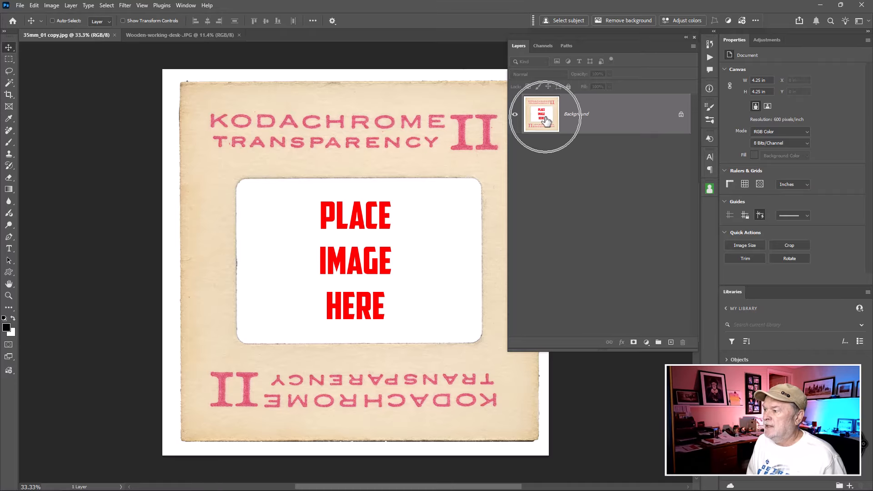
{"action": "left_click_drag", "start_coordinate": [547, 120], "coordinate": [225, 213]}
{"action": "scroll", "coordinate": [343, 208], "scroll_direction": "up", "scroll_amount": 1}
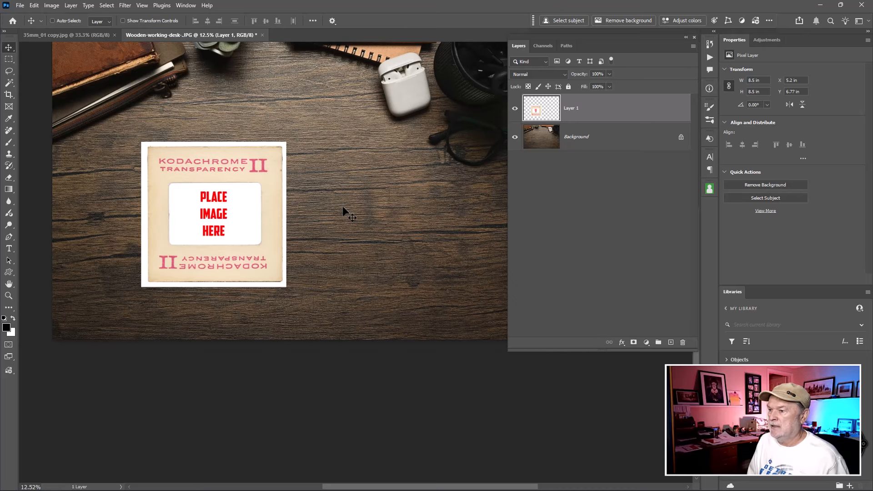
{"action": "scroll", "coordinate": [343, 206], "scroll_direction": "down", "scroll_amount": 2}
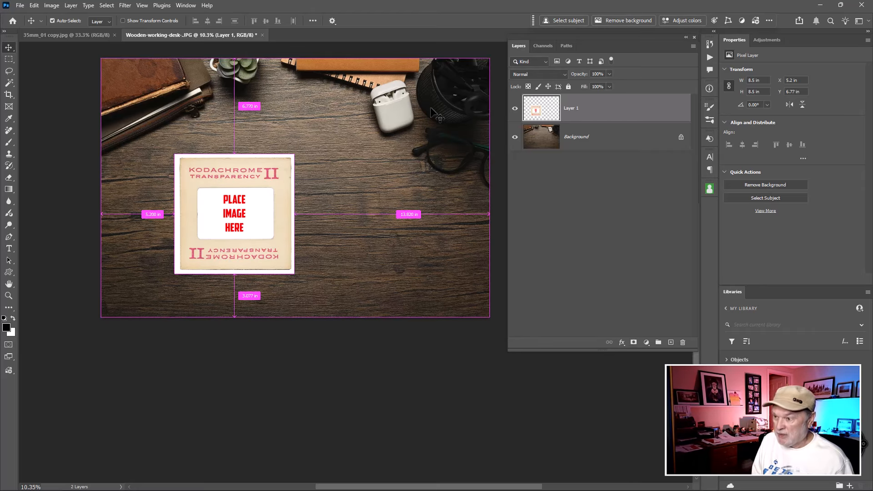
Scale the Kodachrome slide layer proportionally to about 61.38% and position it on the lower-left part of the desk
{"action": "key", "text": "ctrl+t"}
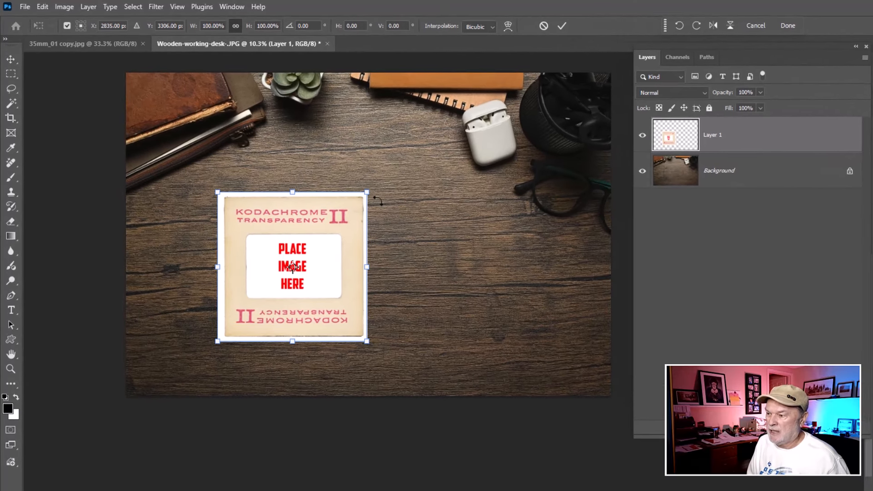
{"action": "left_click_drag", "start_coordinate": [321, 168], "coordinate": [283, 198]}
{"action": "left_click_drag", "start_coordinate": [322, 225], "coordinate": [305, 246]}
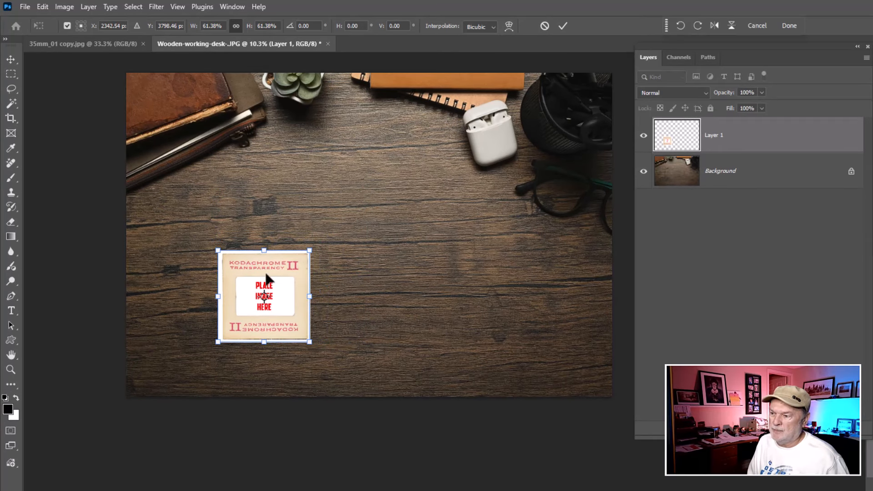
{"action": "left_click_drag", "start_coordinate": [266, 268], "coordinate": [245, 253]}
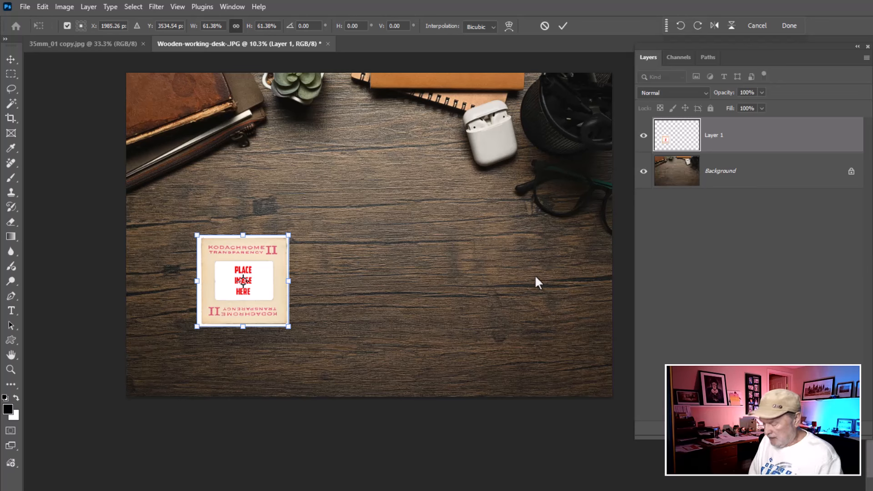
{"action": "key", "text": "Return"}
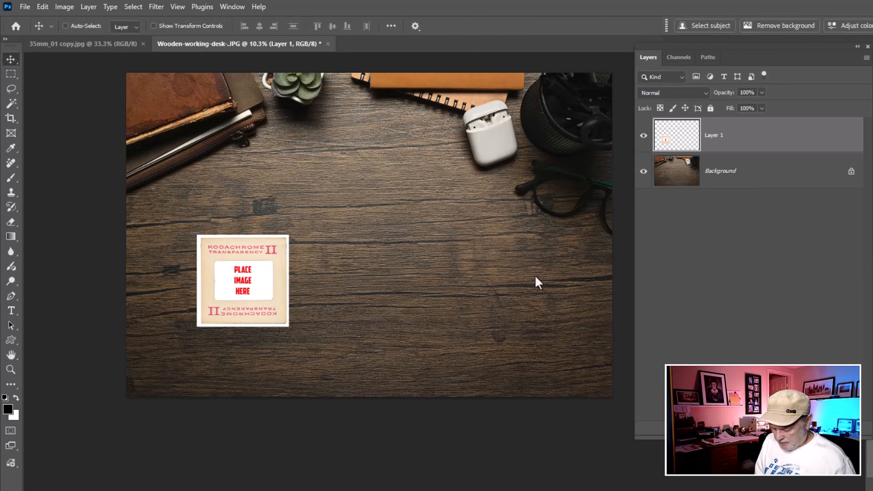
Duplicate the slide layer and place the copy beside the original, level with it on its right
{"action": "key", "text": "ctrl+j"}
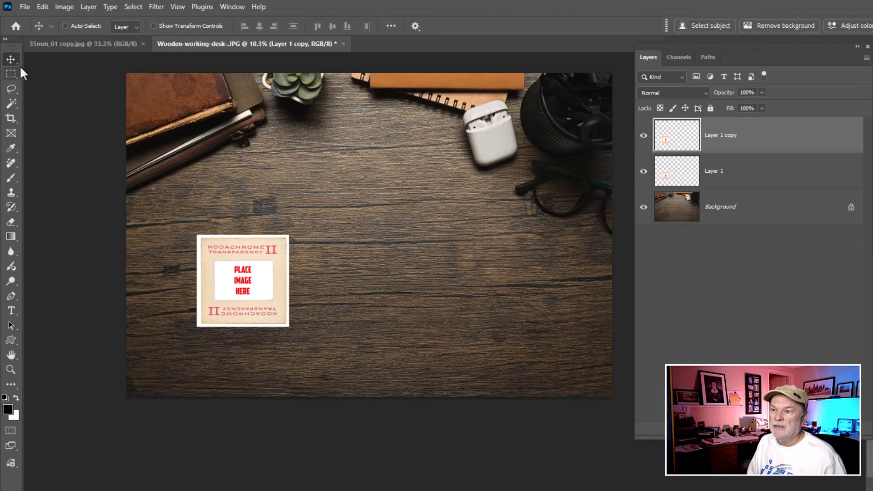
{"action": "key", "text": "ctrl"}
{"action": "key", "text": "ctrl"}
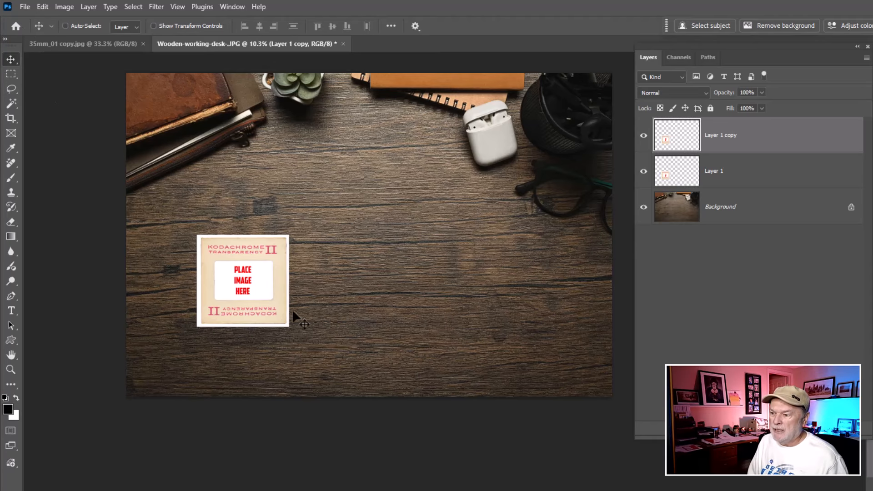
{"action": "left_click_drag", "start_coordinate": [250, 293], "coordinate": [361, 291]}
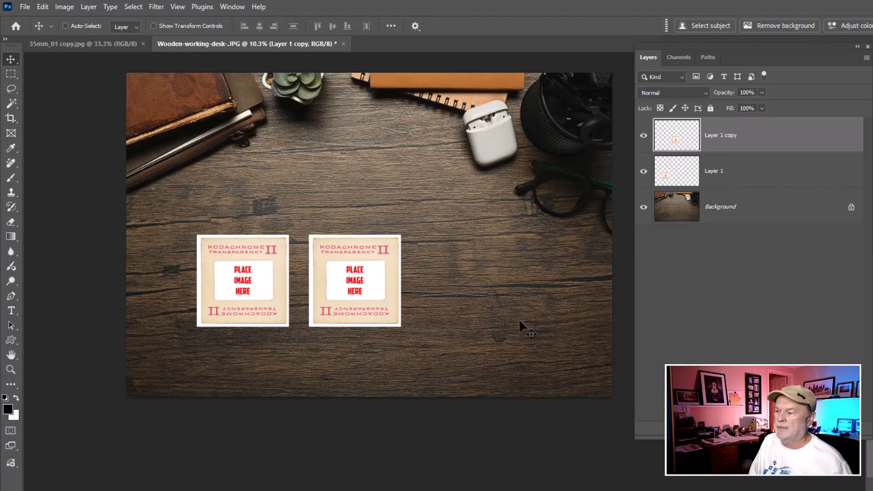
Activate the Custom Shape tool and open its shape library at the loose presets below the folders
{"action": "scroll", "coordinate": [478, 331], "scroll_direction": "up", "scroll_amount": 4}
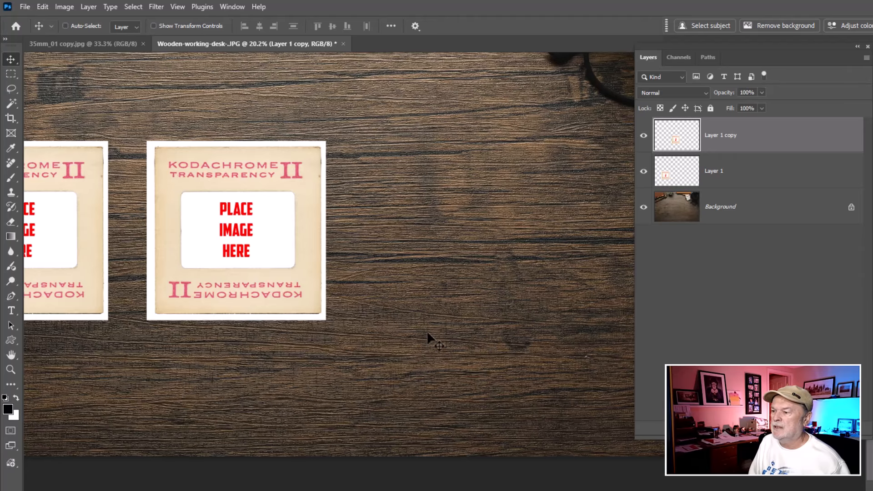
{"action": "left_click_drag", "start_coordinate": [409, 317], "coordinate": [607, 273]}
{"action": "scroll", "coordinate": [596, 319], "scroll_direction": "up", "scroll_amount": 1}
{"action": "scroll", "coordinate": [627, 293], "scroll_direction": "down", "scroll_amount": 1}
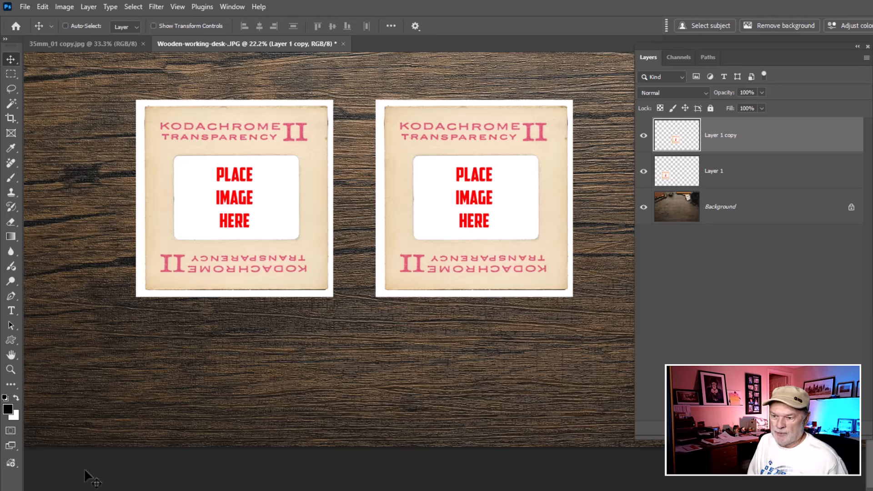
{"action": "left_click", "coordinate": [11, 340]}
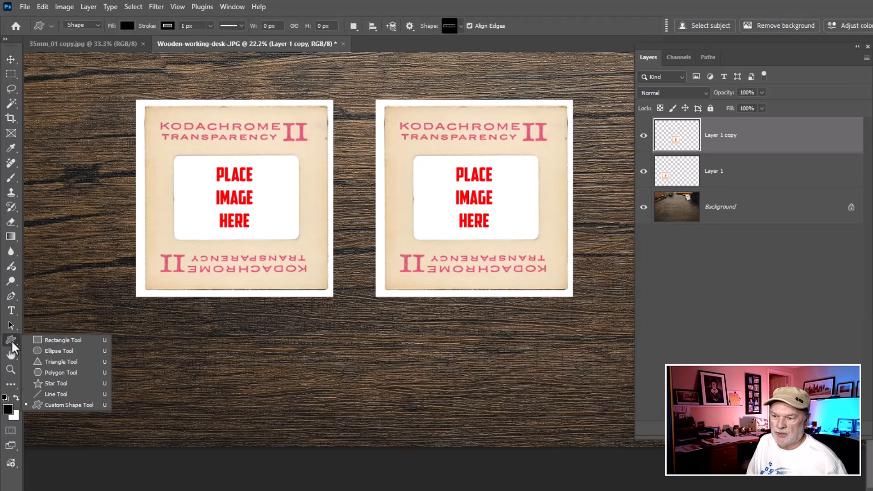
{"action": "left_click", "coordinate": [73, 405]}
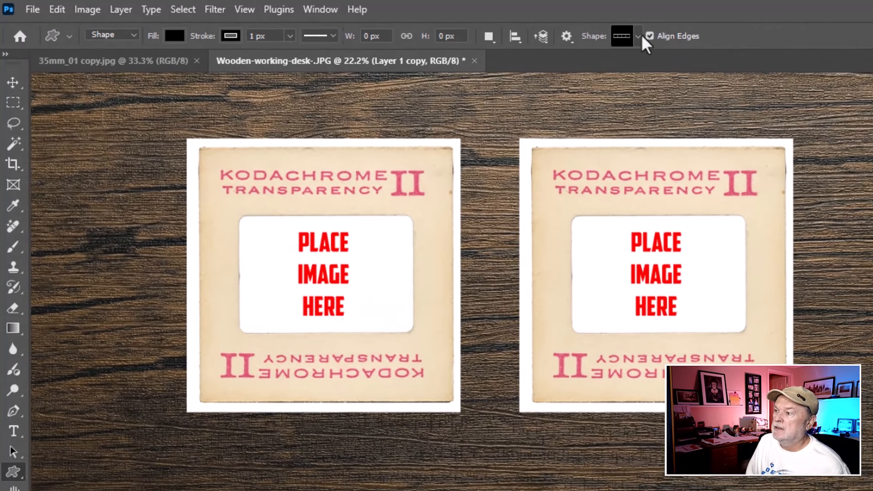
{"action": "left_click", "coordinate": [510, 30]}
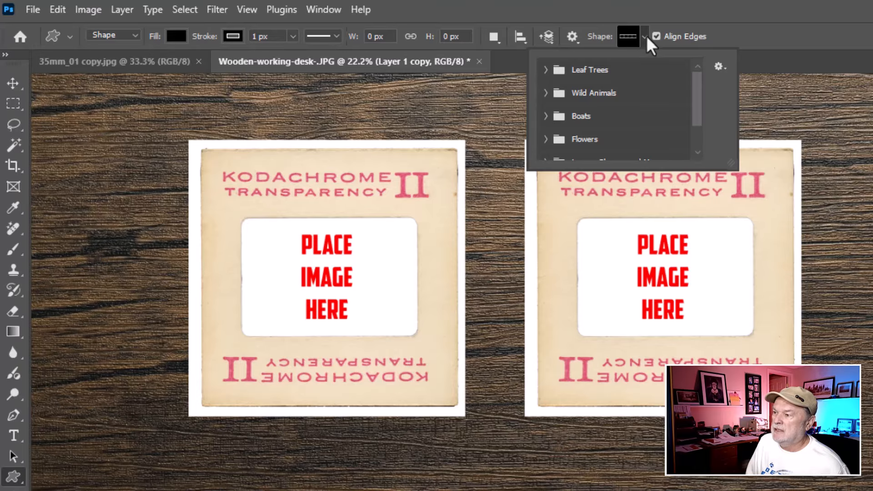
{"action": "left_click_drag", "start_coordinate": [696, 98], "coordinate": [696, 126]}
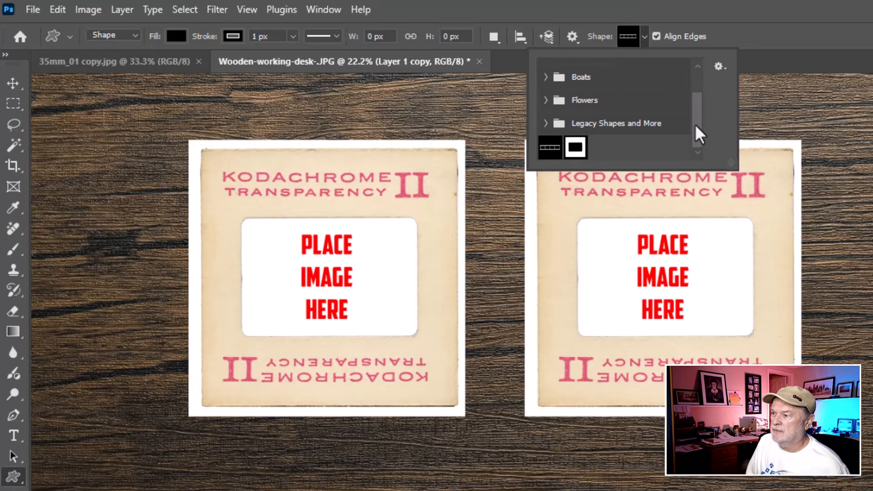
{"action": "left_click", "coordinate": [550, 147]}
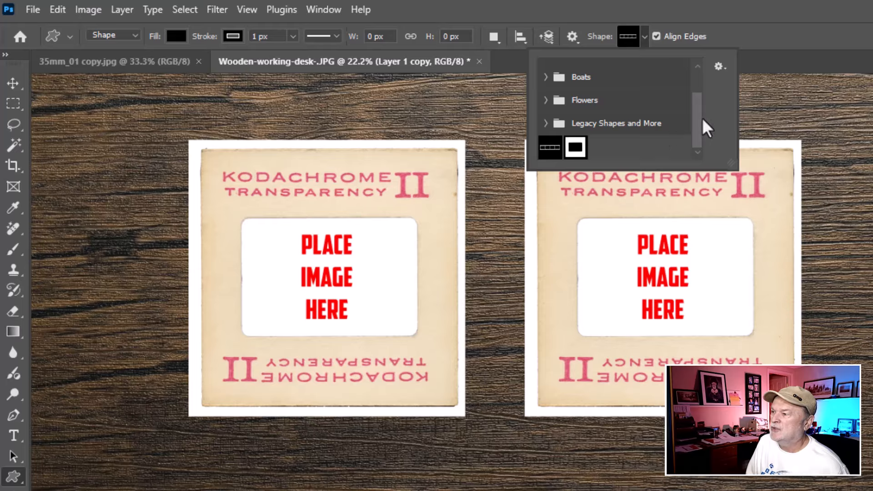
Browse the 2019 Shapes folder in Legacy Shapes and More, then close that folder
{"action": "left_click_drag", "start_coordinate": [699, 120], "coordinate": [697, 122]}
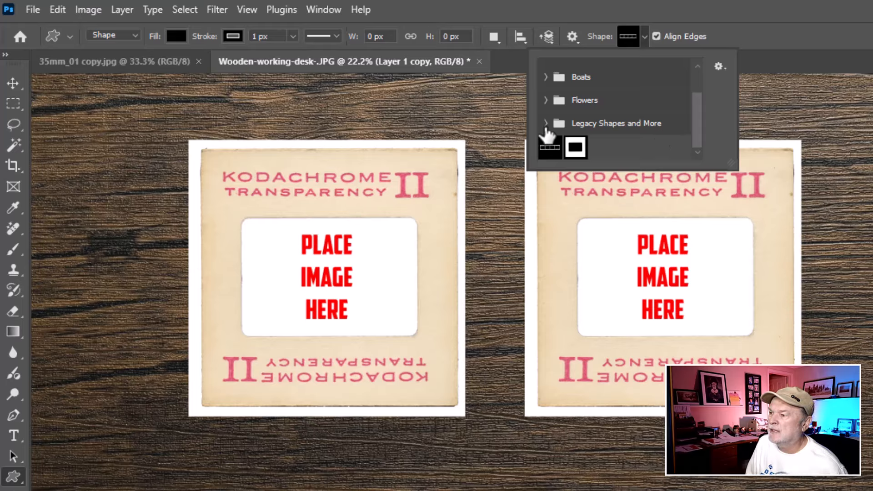
{"action": "left_click", "coordinate": [545, 126]}
{"action": "scroll", "coordinate": [691, 123], "scroll_direction": "down", "scroll_amount": 2}
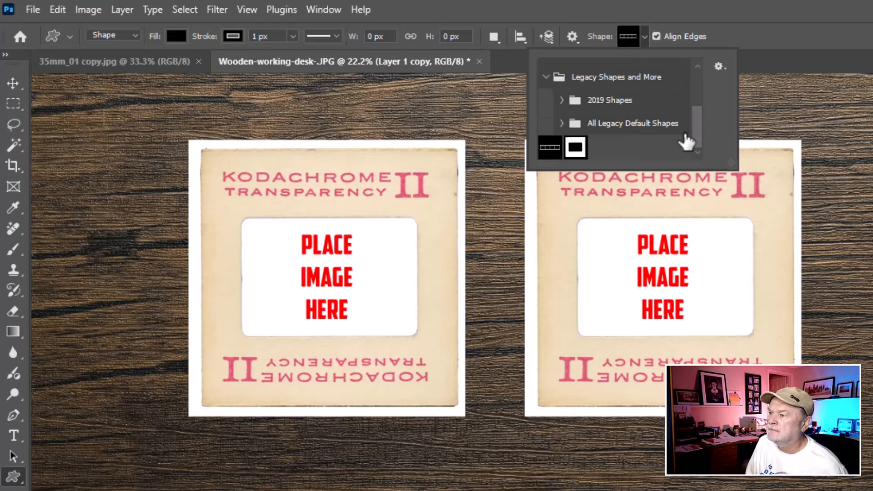
{"action": "left_click", "coordinate": [563, 100]}
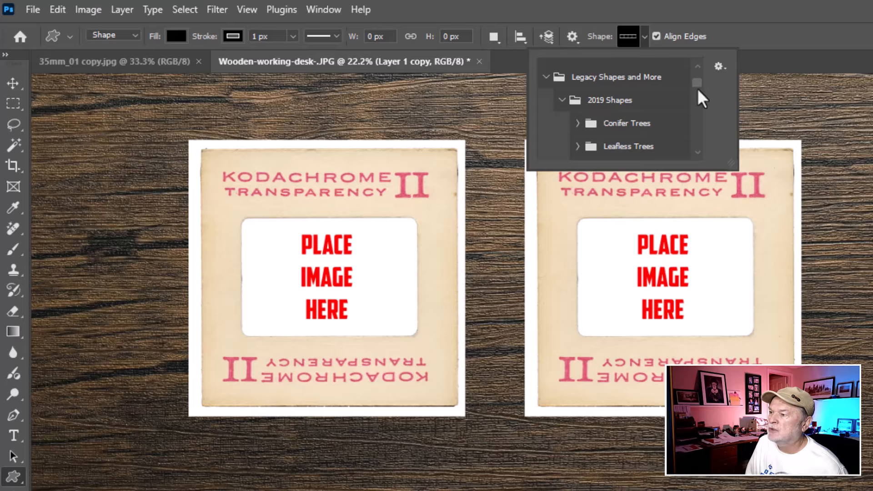
{"action": "scroll", "coordinate": [662, 133], "scroll_direction": "down", "scroll_amount": 1}
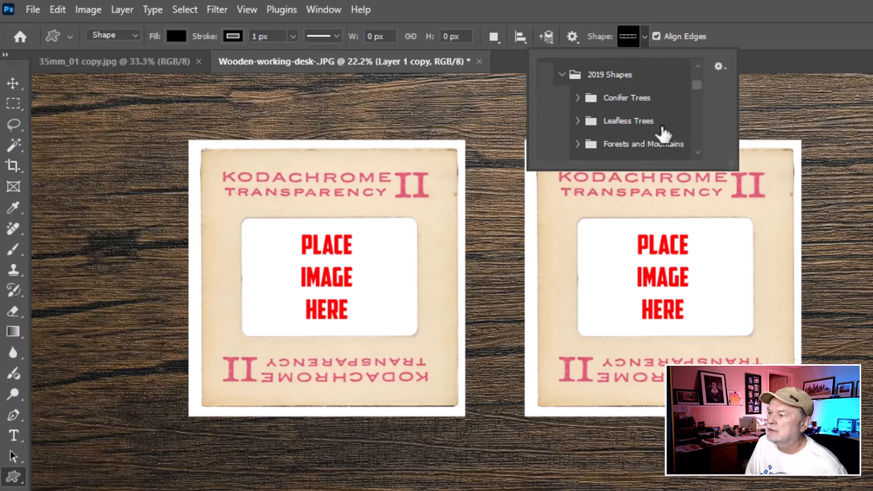
{"action": "scroll", "coordinate": [662, 133], "scroll_direction": "down", "scroll_amount": 4}
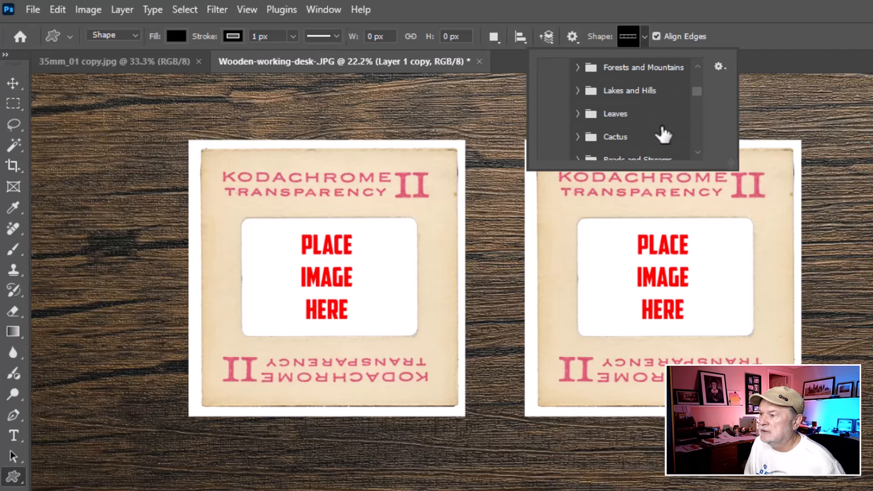
{"action": "scroll", "coordinate": [662, 133], "scroll_direction": "down", "scroll_amount": 3}
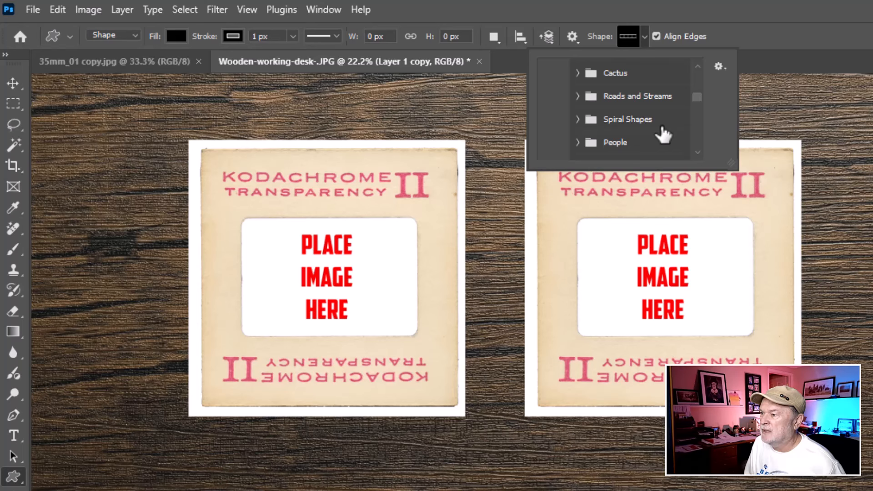
{"action": "scroll", "coordinate": [662, 133], "scroll_direction": "up", "scroll_amount": 3}
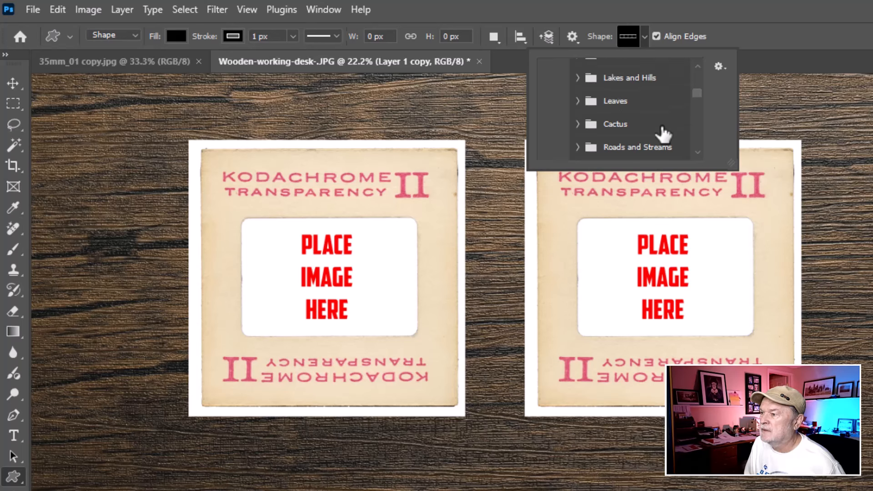
{"action": "scroll", "coordinate": [662, 133], "scroll_direction": "up", "scroll_amount": 3}
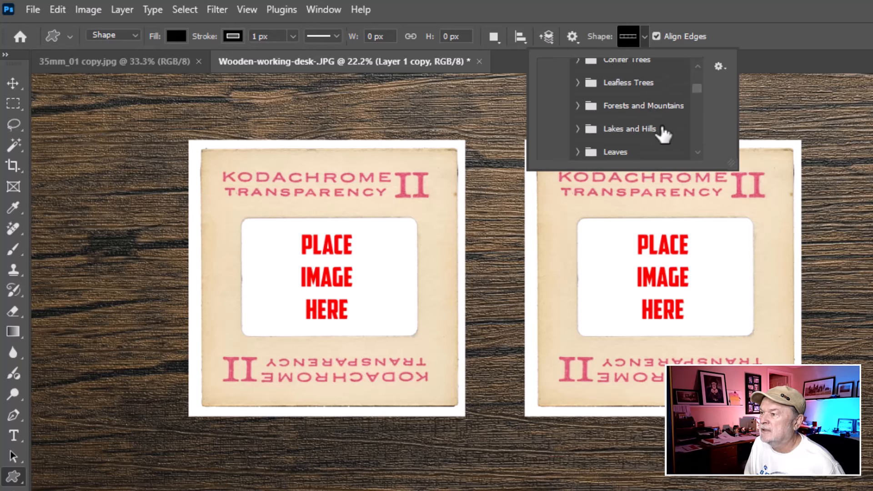
{"action": "scroll", "coordinate": [662, 133], "scroll_direction": "up", "scroll_amount": 1}
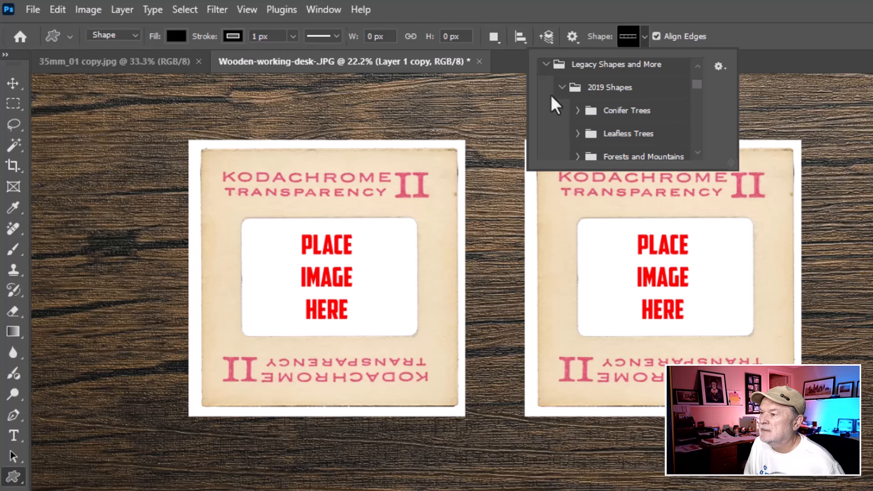
{"action": "left_click", "coordinate": [562, 87]}
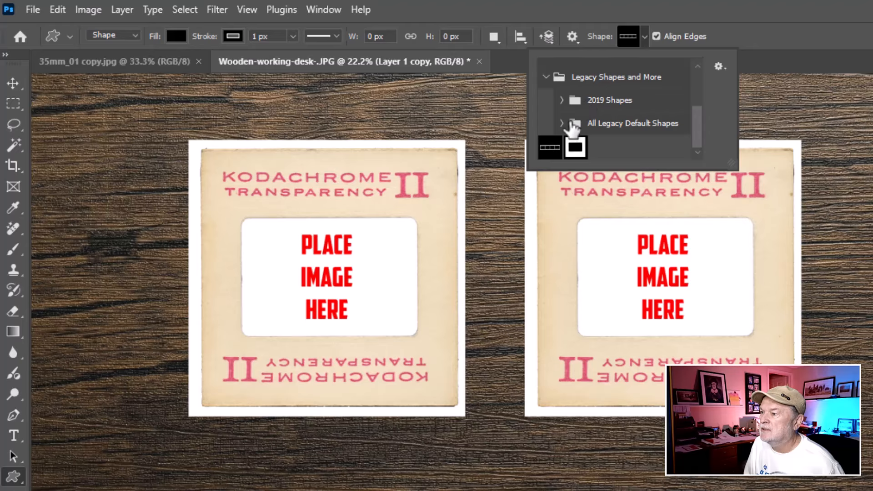
Try the two film shapes in the Film folder of All Legacy Default Shapes
{"action": "left_click", "coordinate": [562, 123]}
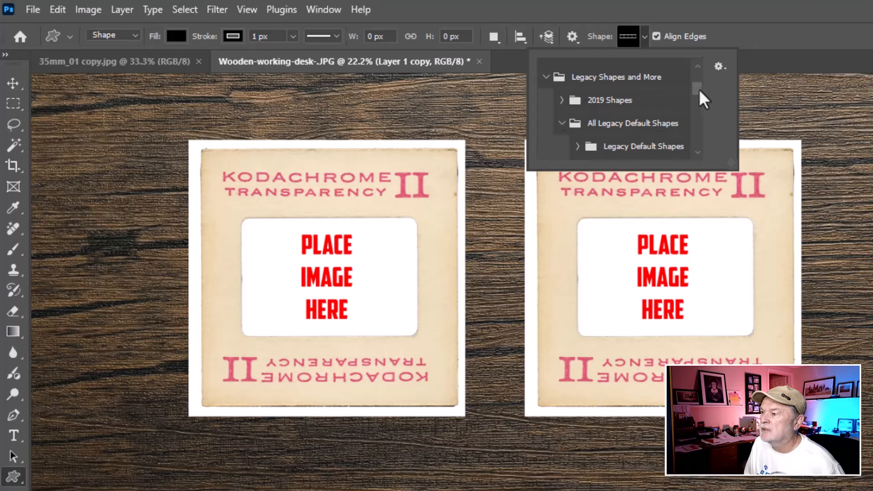
{"action": "left_click_drag", "start_coordinate": [698, 90], "coordinate": [696, 105]}
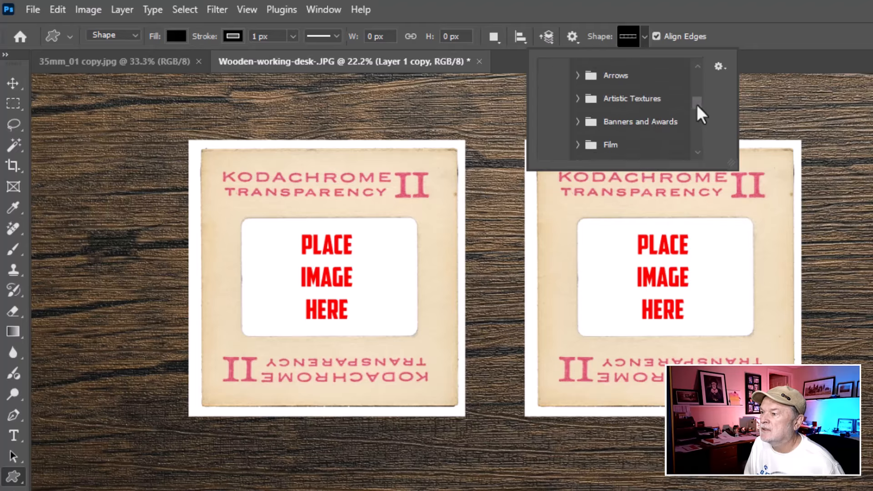
{"action": "left_click", "coordinate": [578, 145]}
{"action": "left_click_drag", "start_coordinate": [694, 103], "coordinate": [694, 114]}
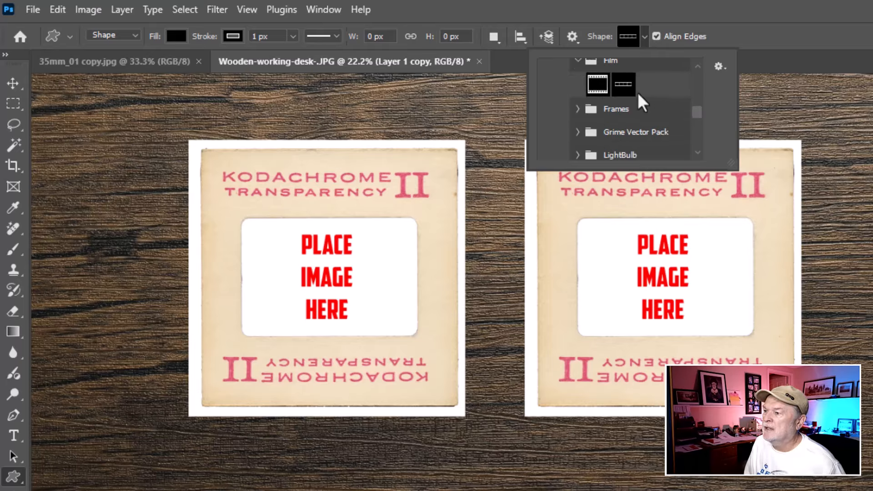
{"action": "left_click", "coordinate": [622, 85]}
{"action": "left_click", "coordinate": [597, 87]}
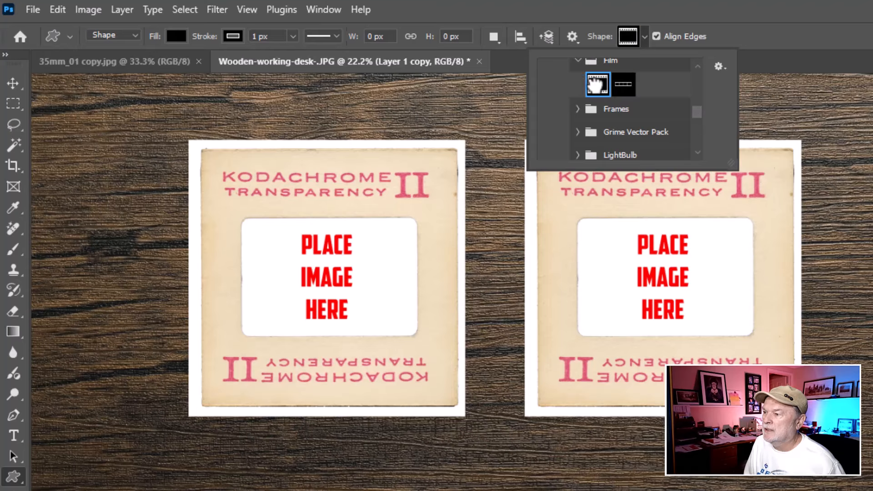
{"action": "left_click", "coordinate": [624, 88]}
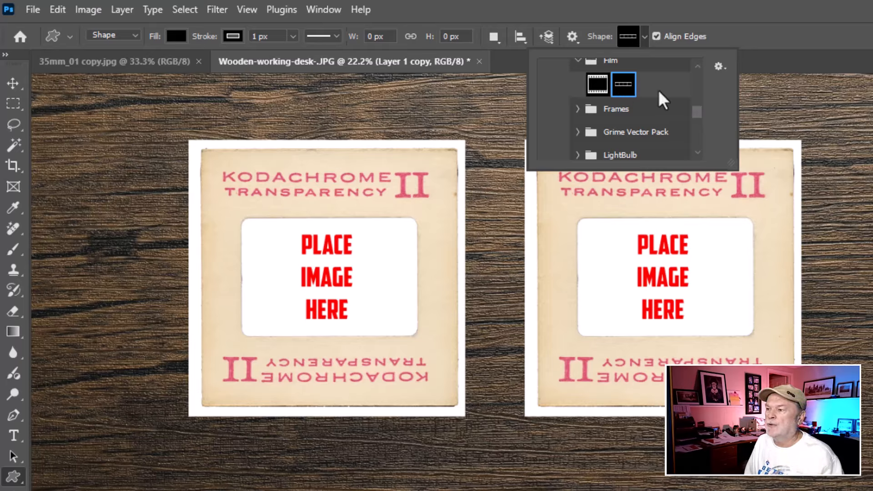
Close the Film folder and select the film strip preset stored below all the shape folders
{"action": "left_click", "coordinate": [578, 60]}
{"action": "left_click_drag", "start_coordinate": [696, 117], "coordinate": [697, 159]}
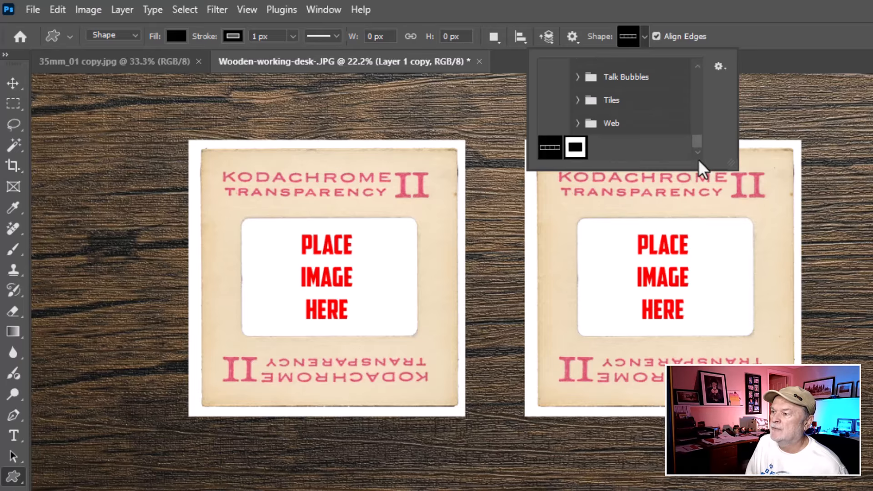
{"action": "left_click", "coordinate": [543, 149]}
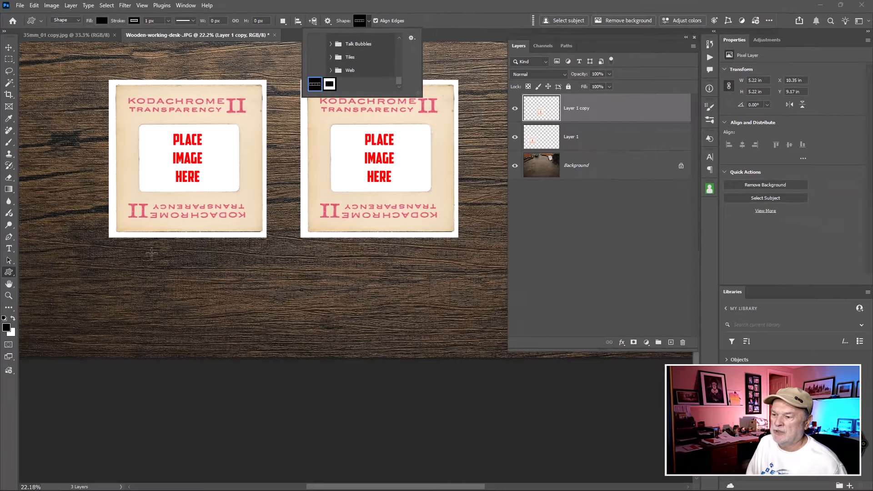
Try drawing the film strip shape below the two slide mounts at about 3283 by 936 px, and delete it
{"action": "left_click_drag", "start_coordinate": [151, 254], "coordinate": [482, 344]}
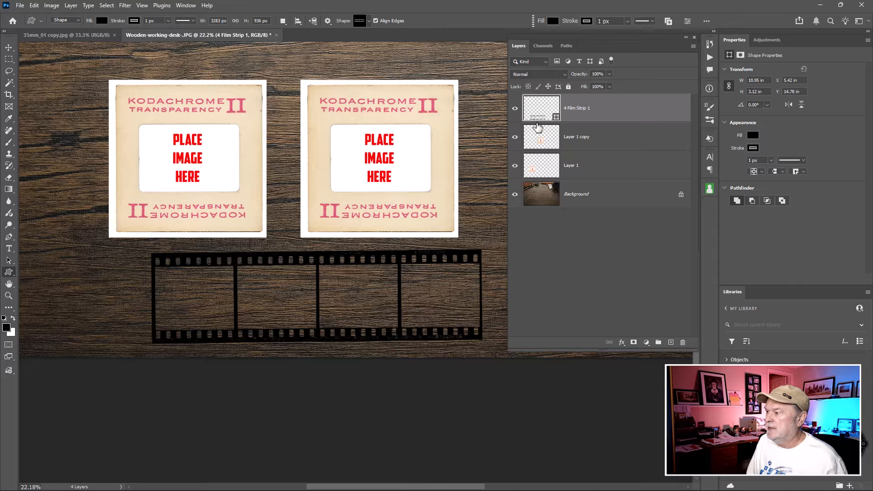
{"action": "key", "text": "Delete"}
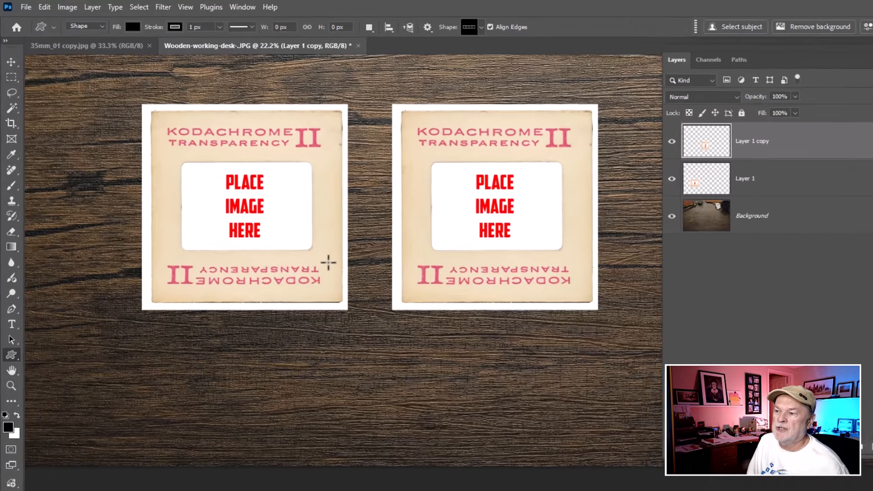
Make Layer 1, the left slide mount, the active layer and activate the Magic Wand tool
{"action": "scroll", "coordinate": [252, 201], "scroll_direction": "up", "scroll_amount": 2}
{"action": "left_click_drag", "start_coordinate": [234, 189], "coordinate": [351, 236]}
{"action": "left_click", "coordinate": [787, 198]}
{"action": "scroll", "coordinate": [382, 222], "scroll_direction": "up", "scroll_amount": 1}
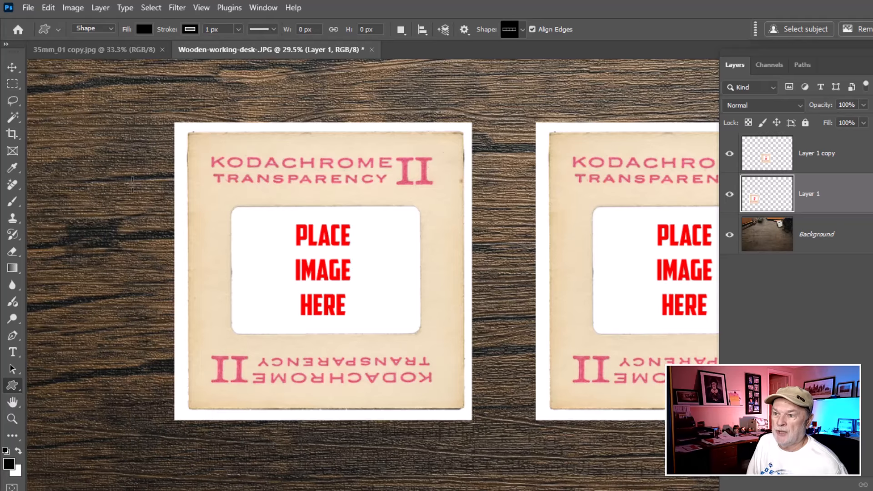
{"action": "left_click", "coordinate": [16, 119]}
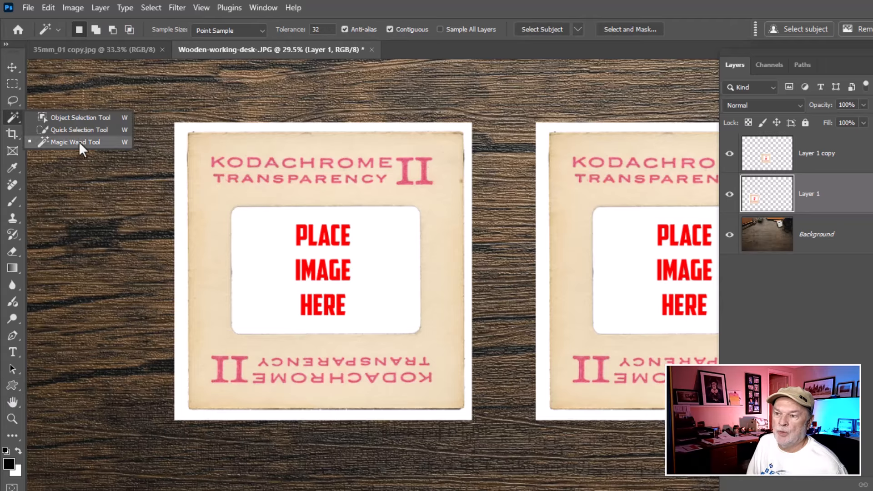
{"action": "left_click", "coordinate": [78, 141]}
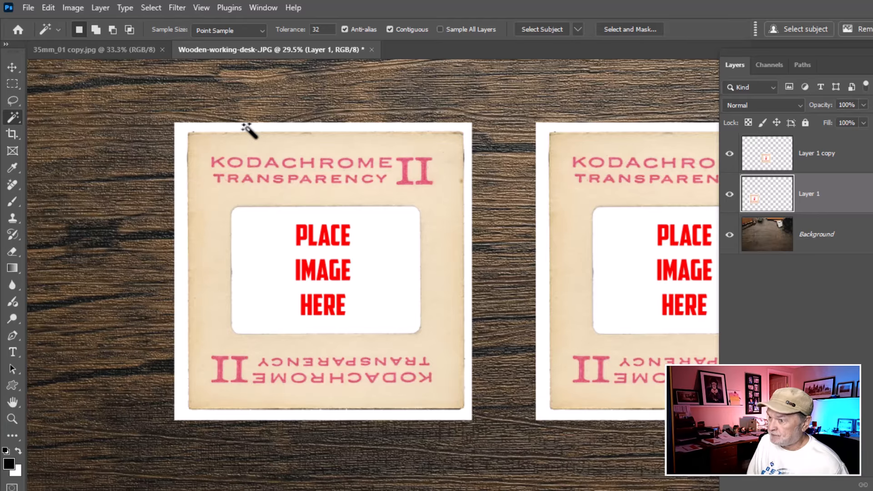
Try selecting the white around the left slide mount with Contiguous on, and clear the selection
{"action": "left_click", "coordinate": [246, 126]}
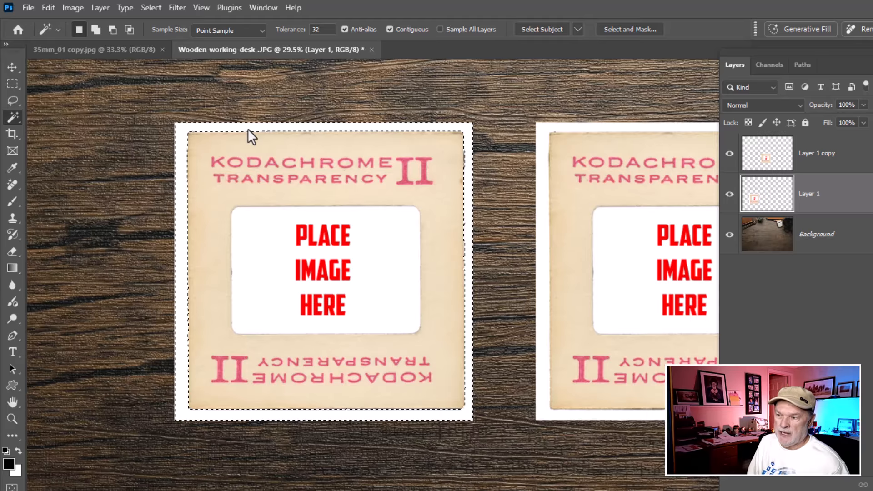
{"action": "left_click", "coordinate": [267, 248]}
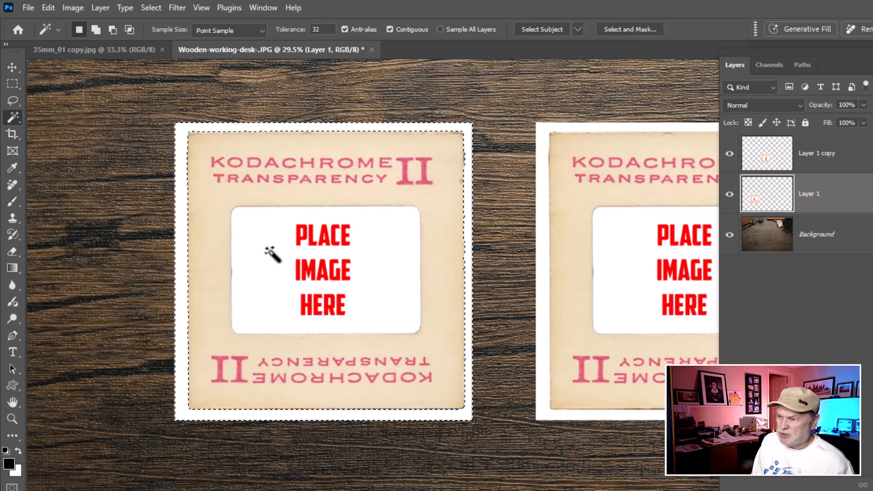
{"action": "key", "text": "ctrl+d"}
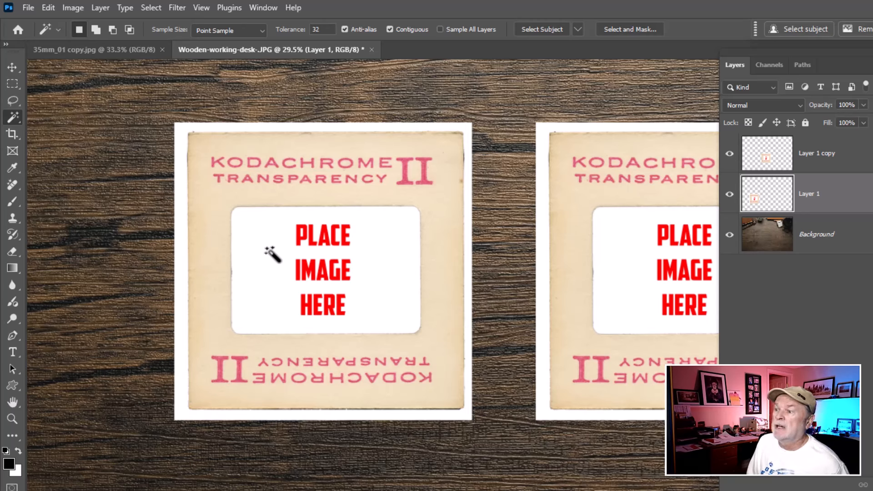
Turn off Contiguous, select all the white on the left slide mount, delete it and clear the selection
{"action": "left_click", "coordinate": [390, 29]}
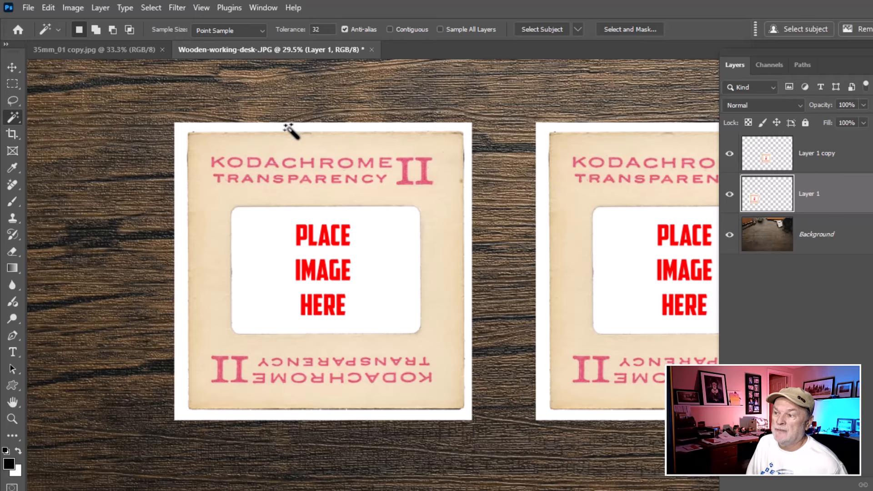
{"action": "left_click", "coordinate": [287, 127]}
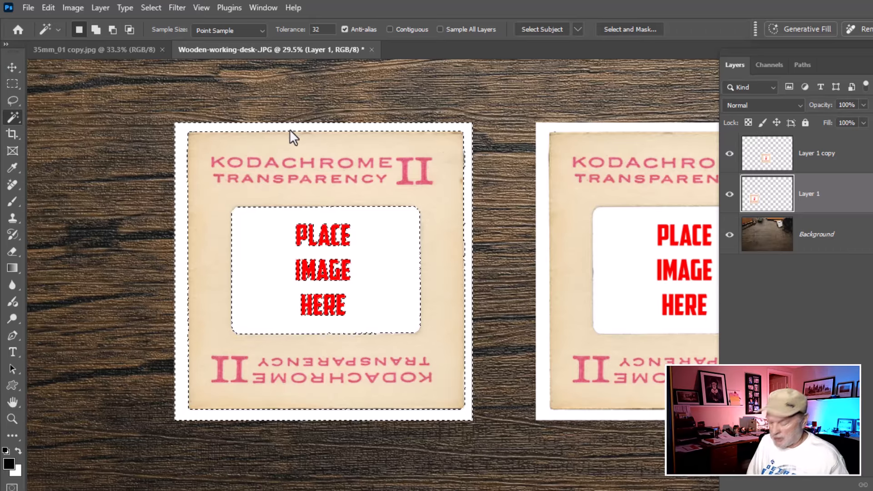
{"action": "key", "text": "Delete"}
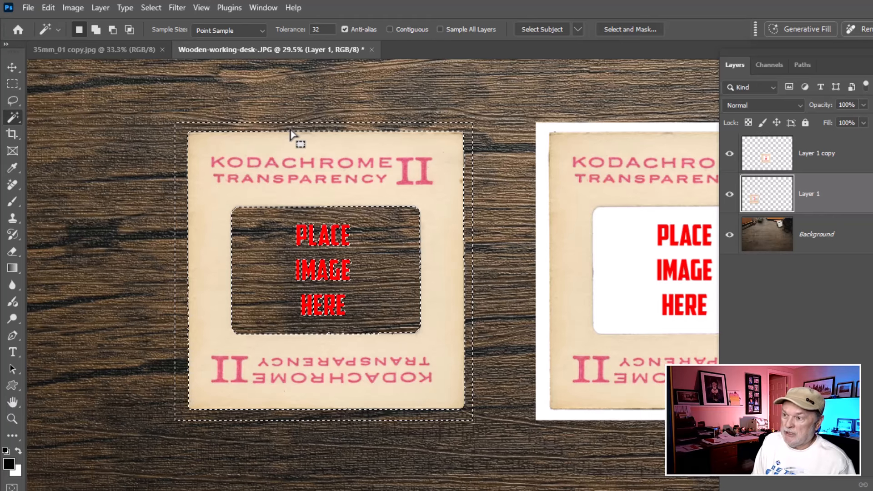
{"action": "key", "text": "ctrl+d"}
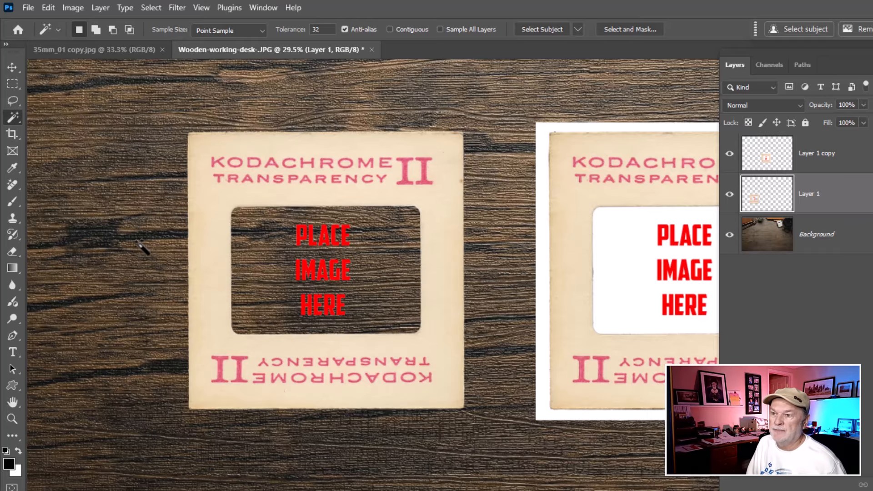
Delete the red PLACE IMAGE HERE text with a rectangular marquee and check the cutout by viewing Layer 1 on its own
{"action": "left_click", "coordinate": [13, 86]}
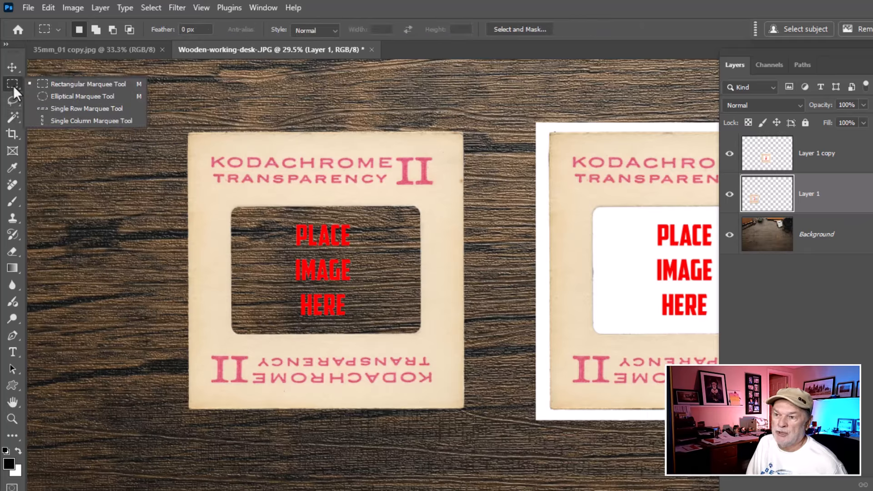
{"action": "left_click", "coordinate": [51, 85]}
{"action": "left_click_drag", "start_coordinate": [282, 218], "coordinate": [367, 320]}
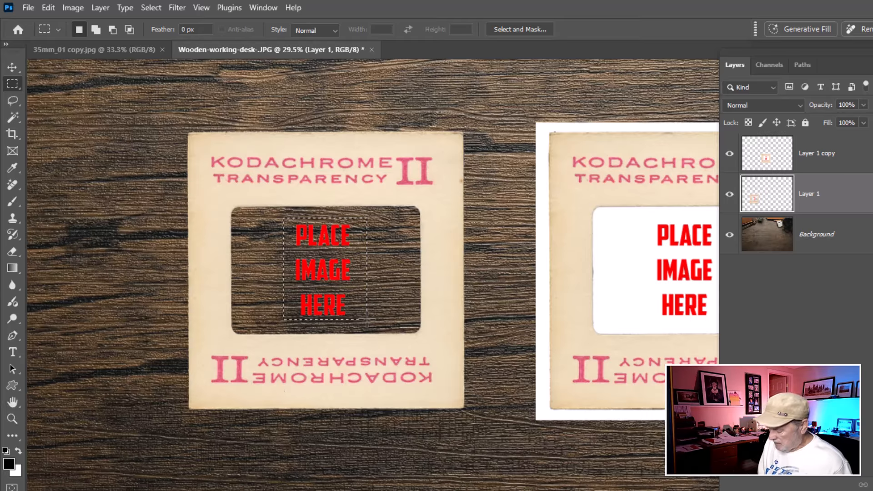
{"action": "left_click", "coordinate": [367, 319]}
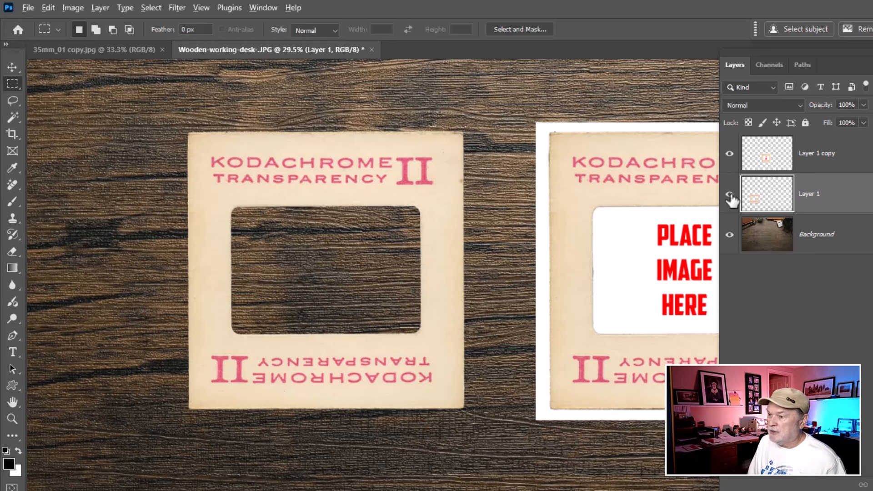
{"action": "left_click", "coordinate": [729, 194], "text": "alt"}
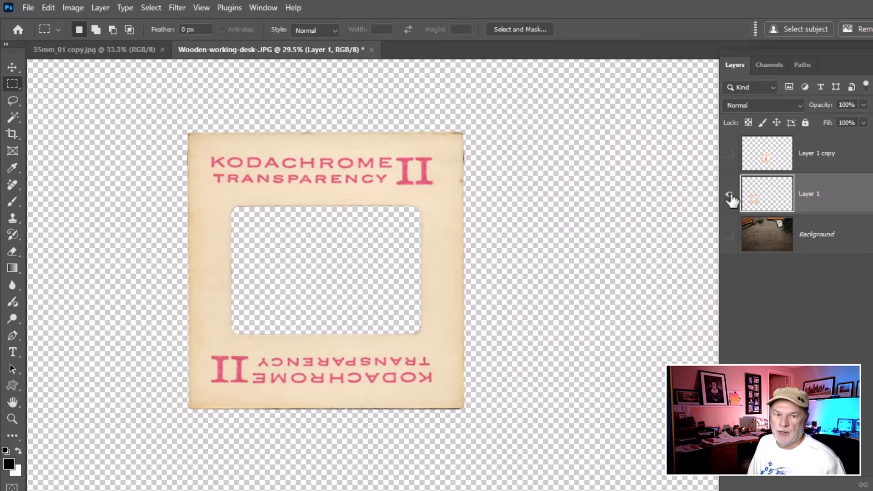
{"action": "left_click", "coordinate": [729, 195], "text": "alt"}
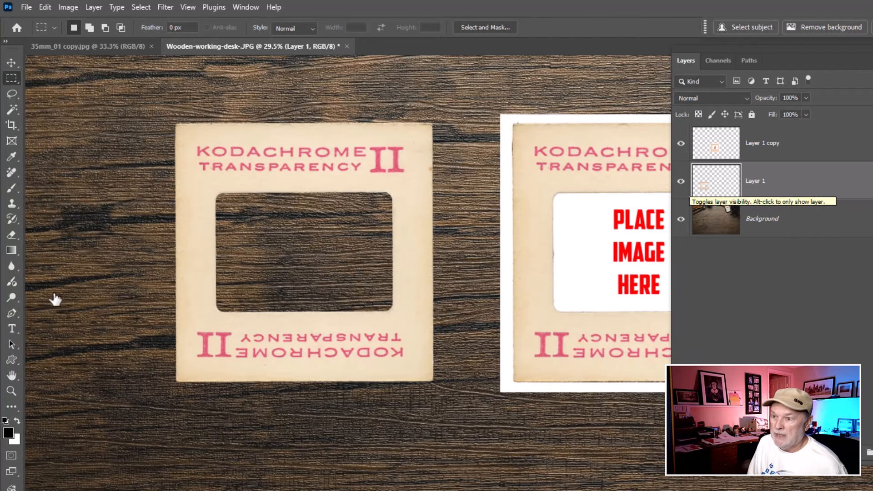
Try drawing a rectangular frame about 3.48 by 2.36 in over the left slide's opening, and undo it
{"action": "left_click", "coordinate": [12, 140]}
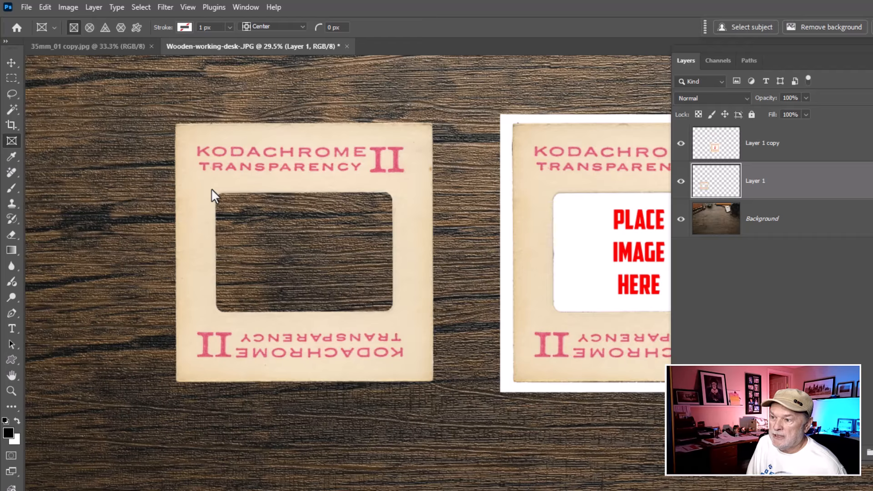
{"action": "left_click_drag", "start_coordinate": [211, 188], "coordinate": [397, 322]}
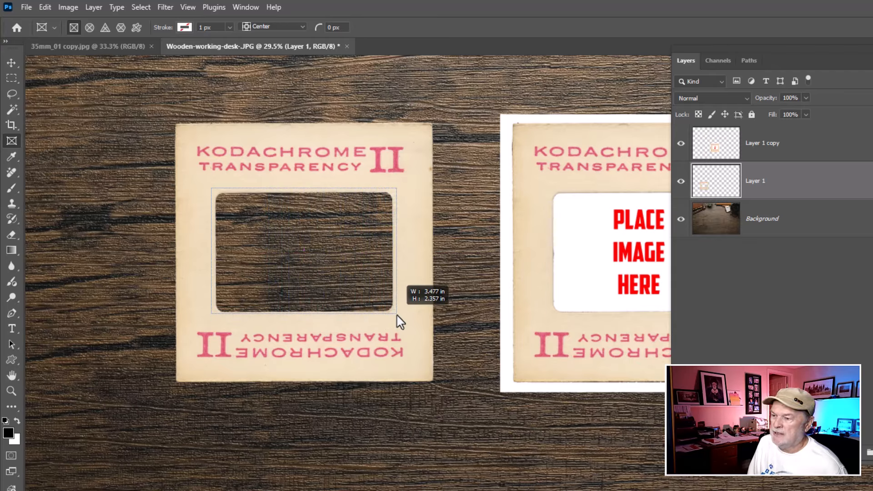
{"action": "left_click_drag", "start_coordinate": [397, 315], "coordinate": [397, 315]}
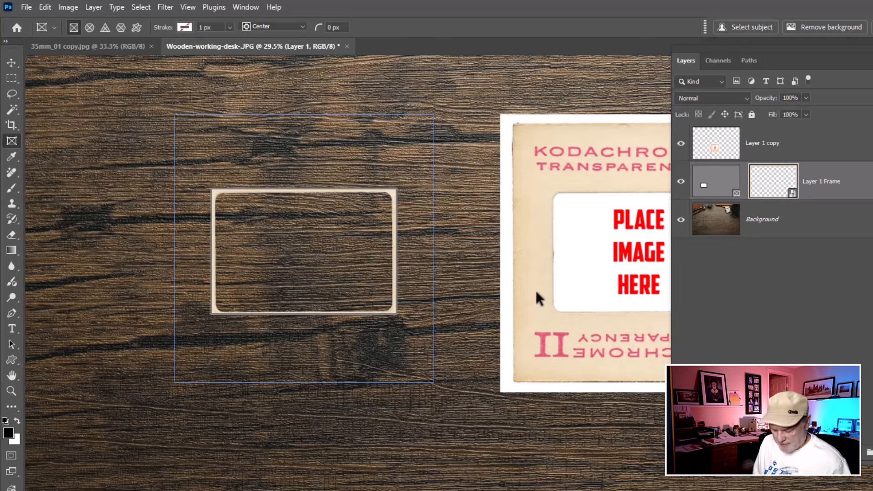
{"action": "key", "text": "ctrl+z"}
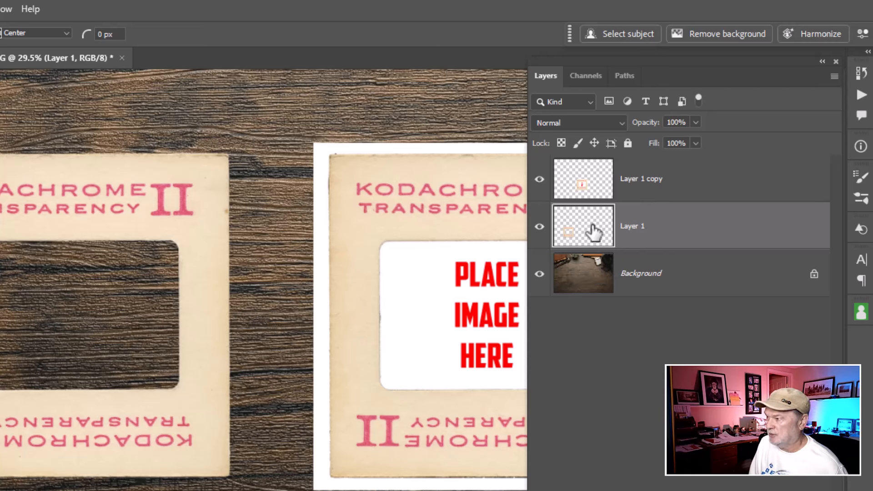
Lock Layer 1 against auto-nesting into frames and draw a rectangular frame about 1060 by 714 px around the left slide's opening
{"action": "left_click", "coordinate": [611, 146]}
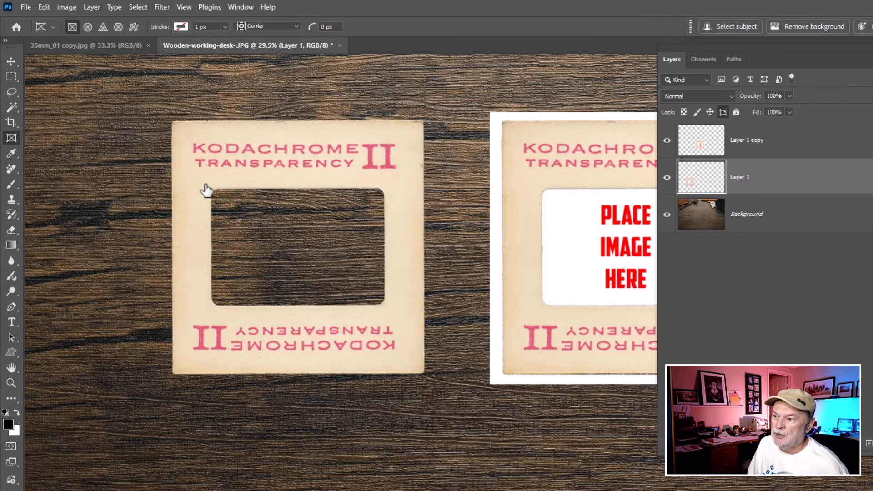
{"action": "left_click_drag", "start_coordinate": [206, 187], "coordinate": [390, 314]}
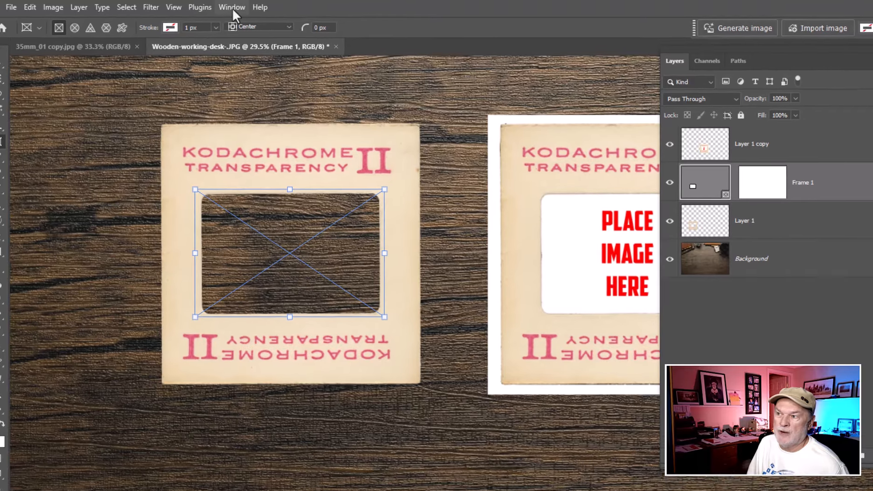
Check the Contextual Task Bar's visibility setting, shift the bar slightly and review its position options
{"action": "left_click", "coordinate": [240, 7]}
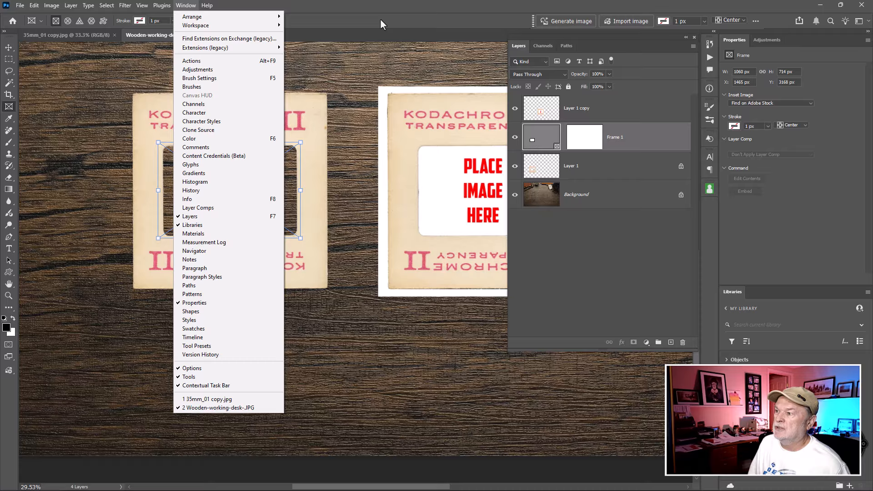
{"action": "left_click", "coordinate": [380, 18]}
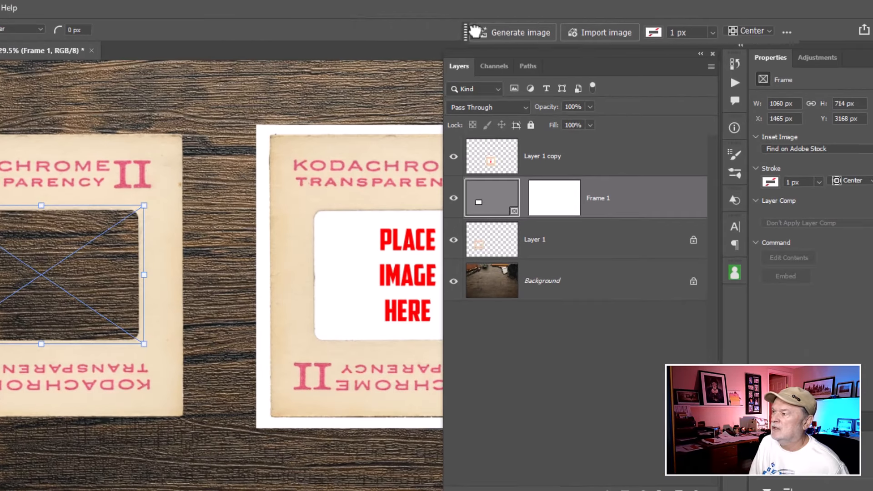
{"action": "left_click_drag", "start_coordinate": [468, 29], "coordinate": [448, 29]}
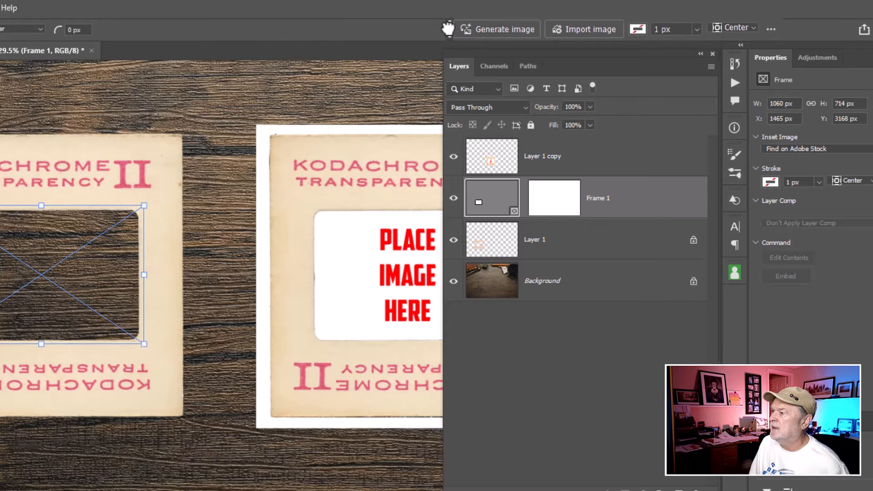
{"action": "left_click", "coordinate": [770, 29]}
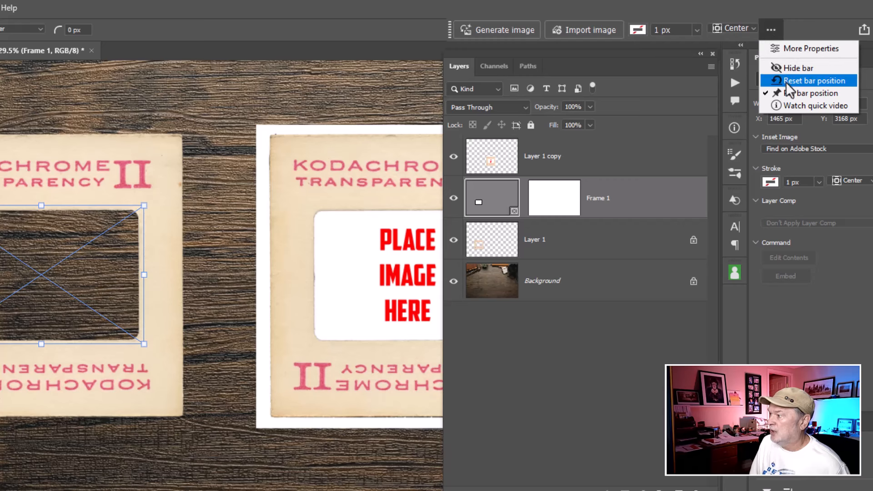
{"action": "left_click", "coordinate": [813, 25]}
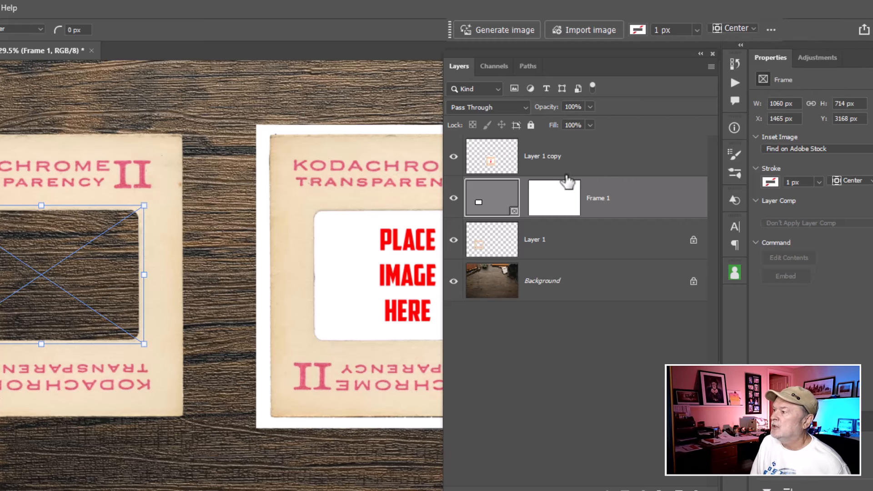
Import Traveler-3.jpg from the Sample Image folder into the left slide's frame
{"action": "left_click", "coordinate": [582, 29]}
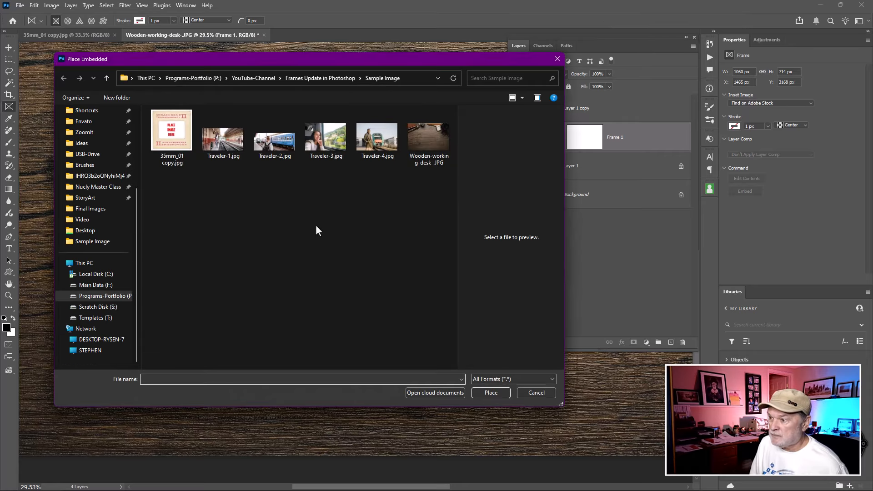
{"action": "left_click", "coordinate": [317, 138]}
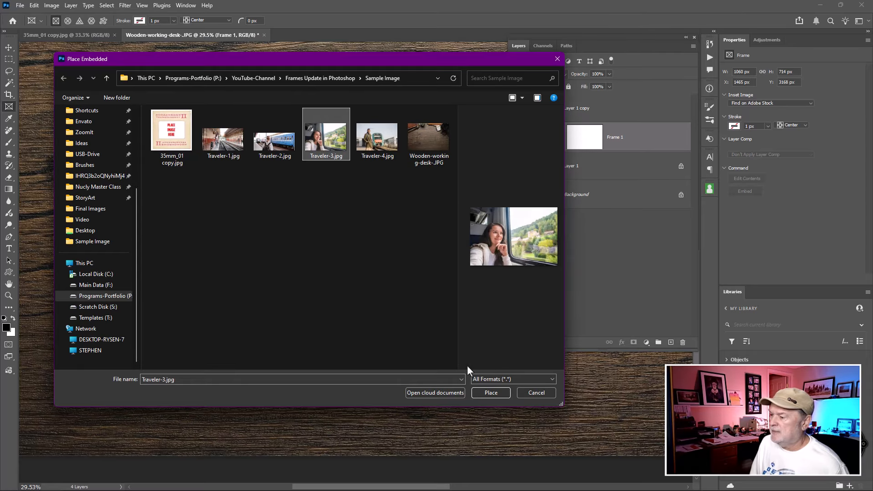
{"action": "left_click", "coordinate": [498, 393]}
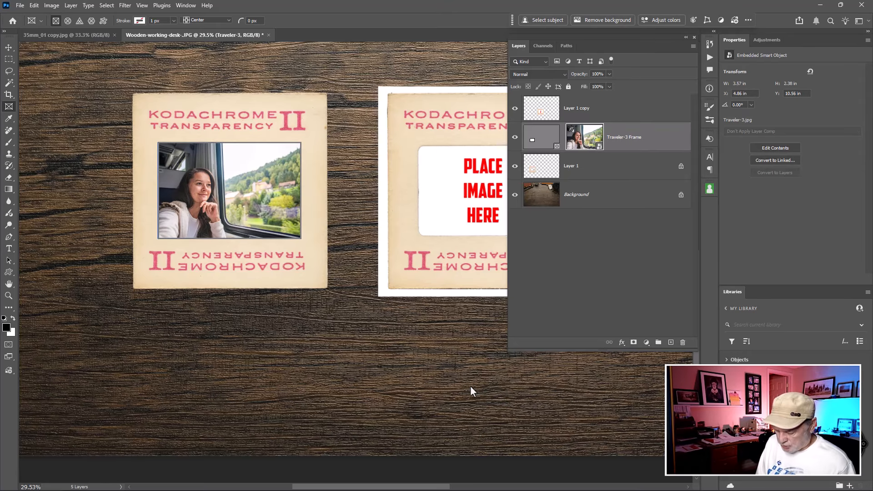
Enlarge the traveler photo inside the frame to about 19% scale and move it up to align with the frame's bottom edge
{"action": "key", "text": "ctrl+t"}
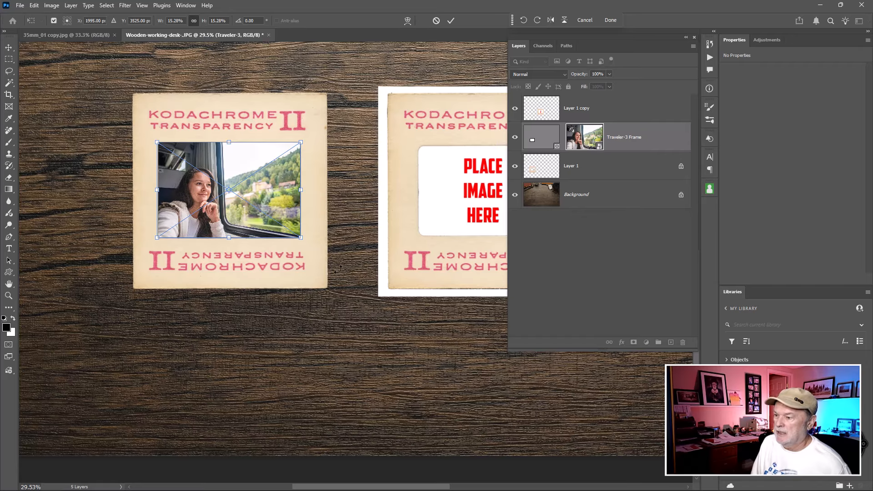
{"action": "left_click_drag", "start_coordinate": [300, 237], "coordinate": [335, 261]}
{"action": "left_click_drag", "start_coordinate": [277, 215], "coordinate": [274, 188]}
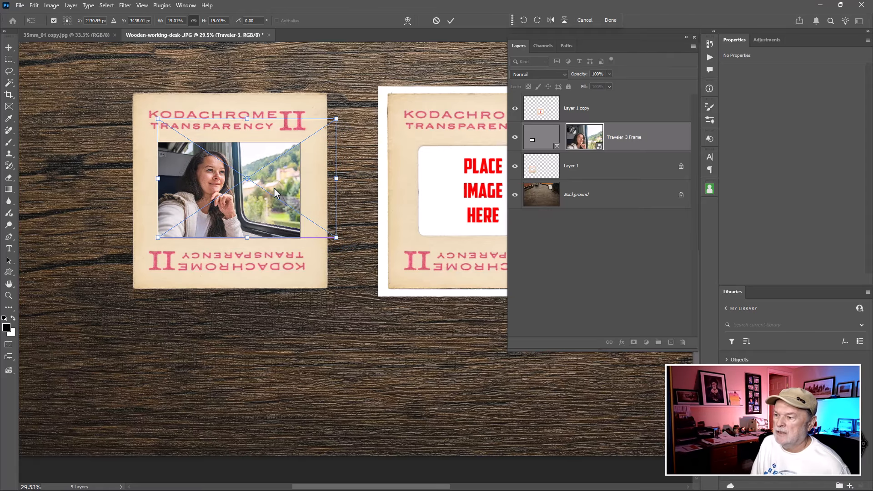
{"action": "key", "text": "Return"}
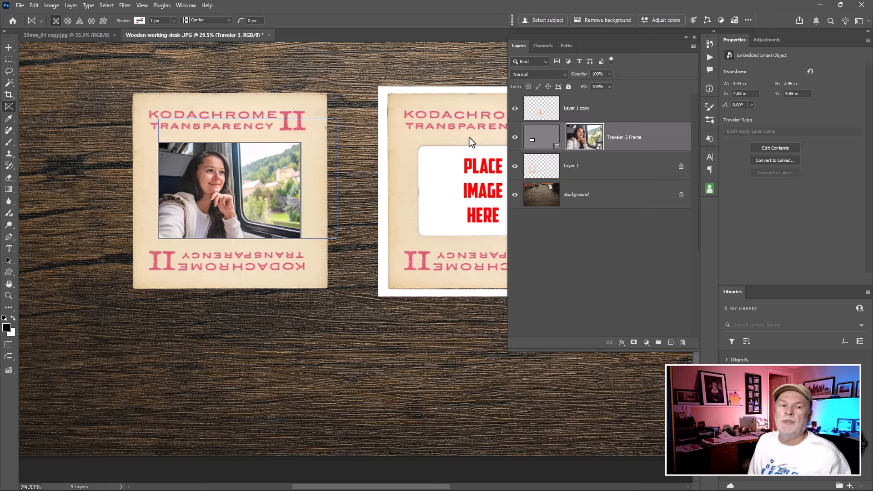
{"action": "left_click", "coordinate": [425, 149]}
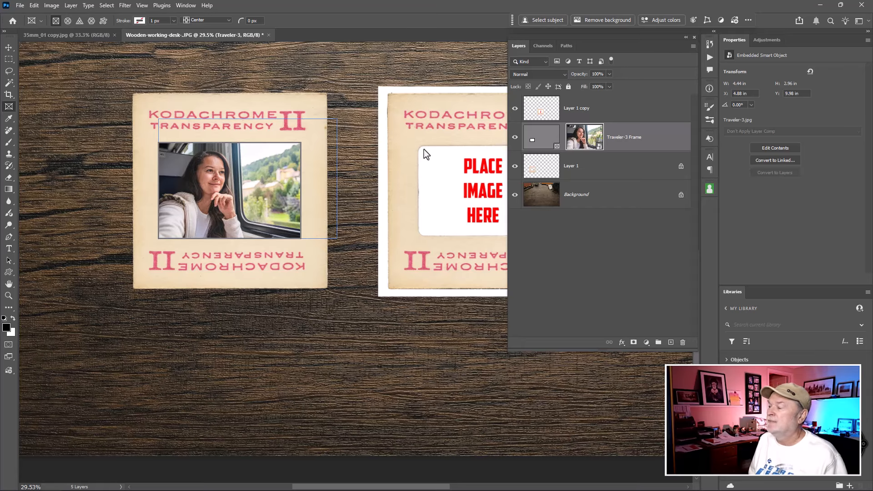
Move Layer 1 above the Traveler-3 Frame so the left slide mount's rounded opening covers the photo's edges
{"action": "left_click", "coordinate": [541, 136]}
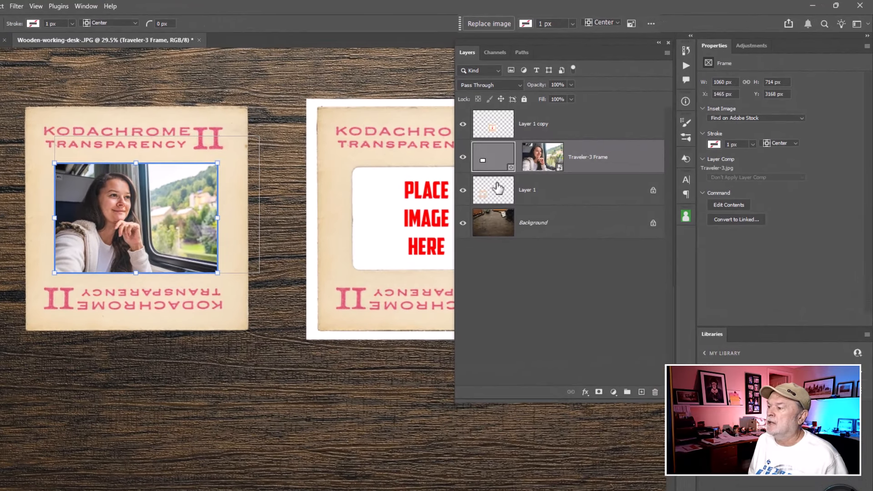
{"action": "left_click", "coordinate": [544, 165]}
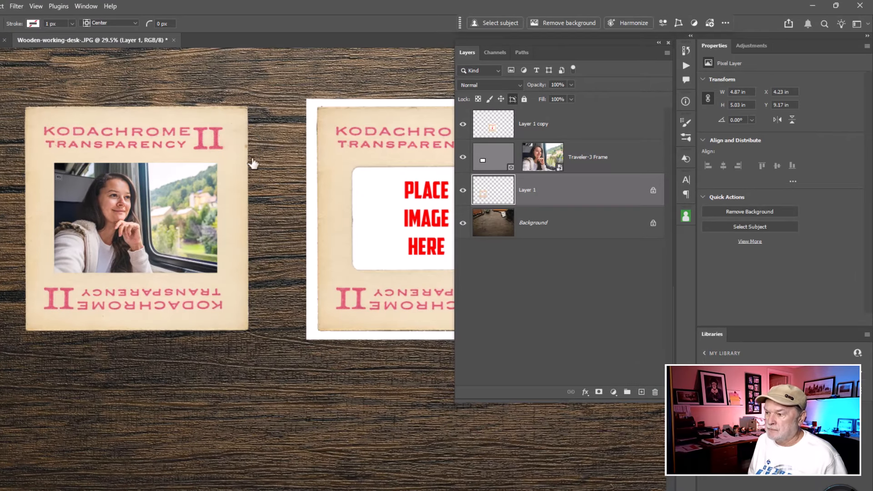
{"action": "scroll", "coordinate": [214, 168], "scroll_direction": "up", "scroll_amount": 5}
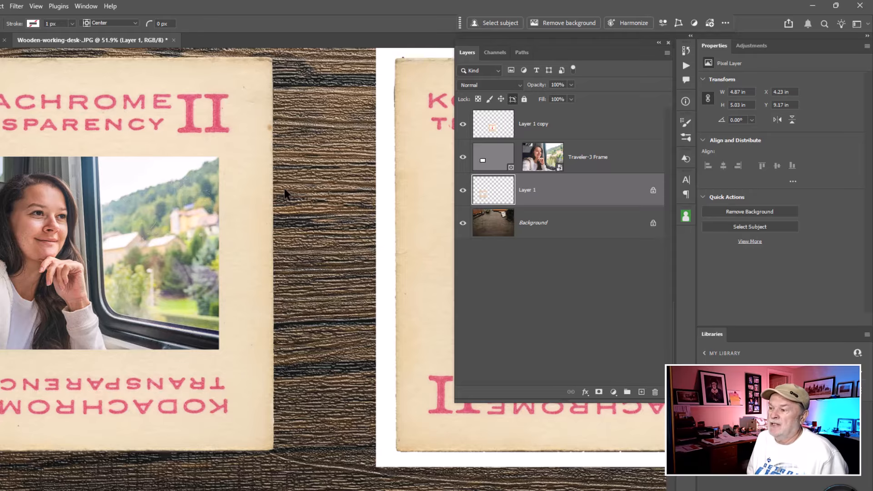
{"action": "mouse_move", "coordinate": [341, 189]}
{"action": "left_mouse_down"}
{"action": "mouse_move", "coordinate": [200, 195]}
{"action": "mouse_move", "coordinate": [197, 185]}
{"action": "mouse_move", "coordinate": [355, 181]}
{"action": "left_mouse_up"}
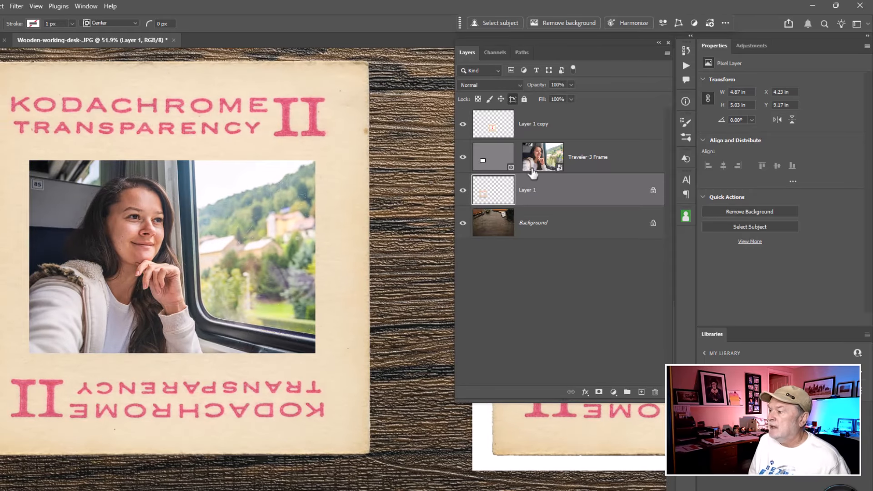
{"action": "left_click", "coordinate": [462, 190]}
{"action": "left_click", "coordinate": [462, 190]}
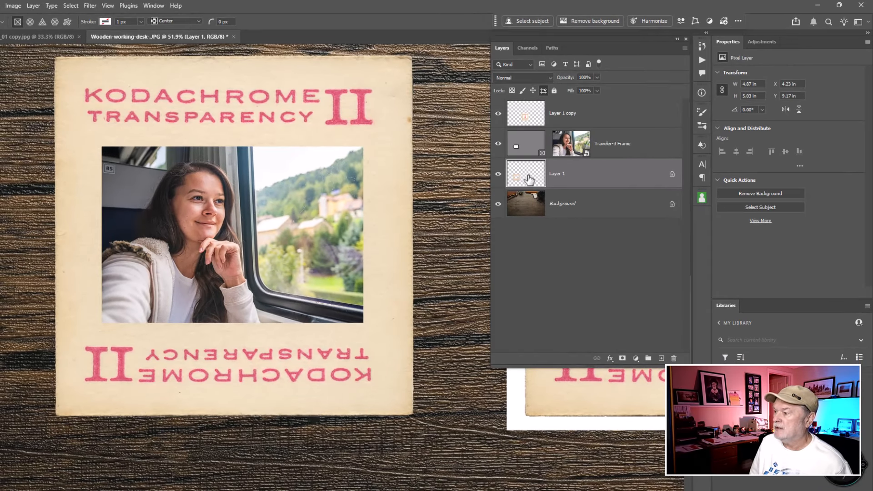
{"action": "left_click_drag", "start_coordinate": [529, 179], "coordinate": [532, 130]}
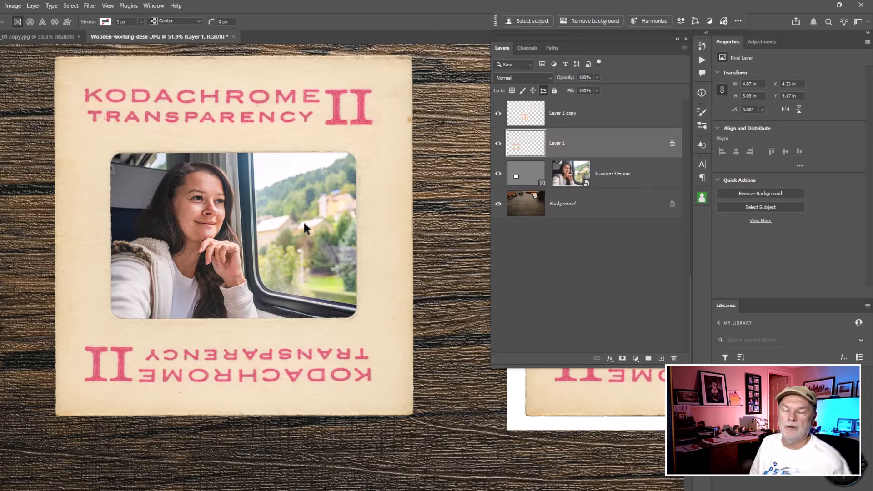
Convert the black rounded rectangle shape over the right slide's opening into a 995 by 672 px frame named Shape 1
{"action": "scroll", "coordinate": [303, 220], "scroll_direction": "down", "scroll_amount": 1}
{"action": "scroll", "coordinate": [303, 220], "scroll_direction": "down", "scroll_amount": 3}
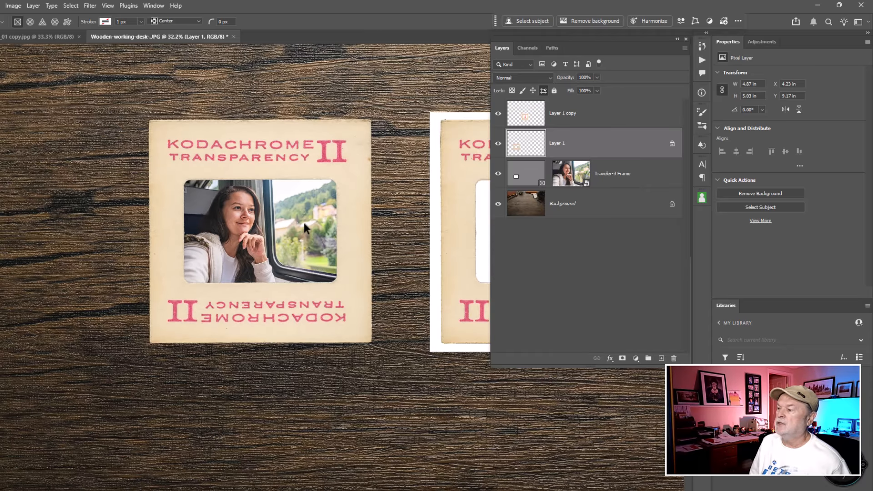
{"action": "left_click_drag", "start_coordinate": [327, 214], "coordinate": [194, 202]}
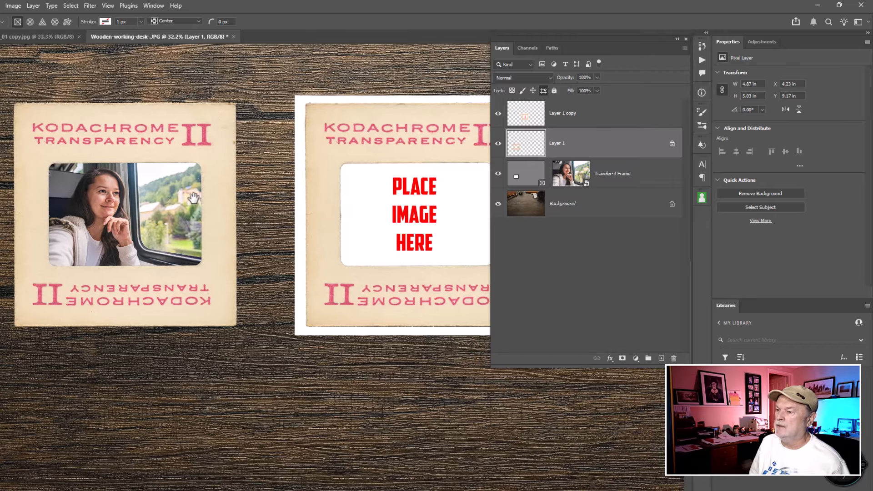
{"action": "scroll", "coordinate": [194, 202], "scroll_direction": "down", "scroll_amount": 1}
{"action": "left_click_drag", "start_coordinate": [273, 195], "coordinate": [247, 187]}
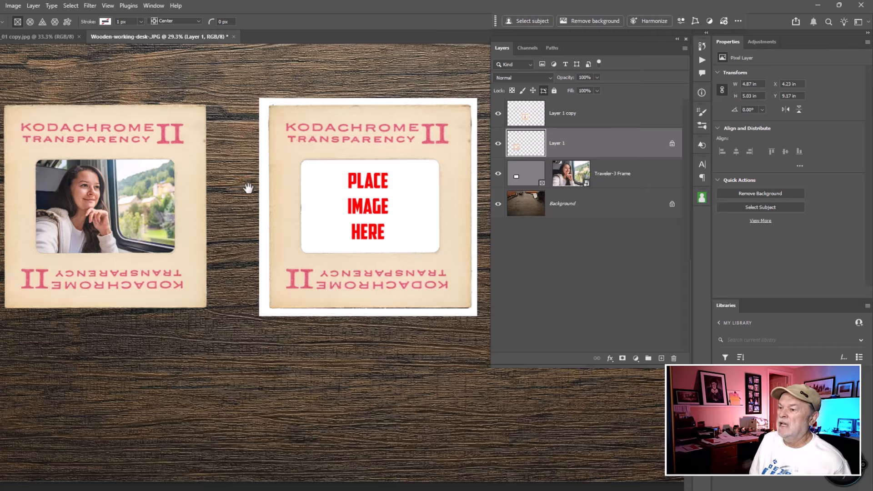
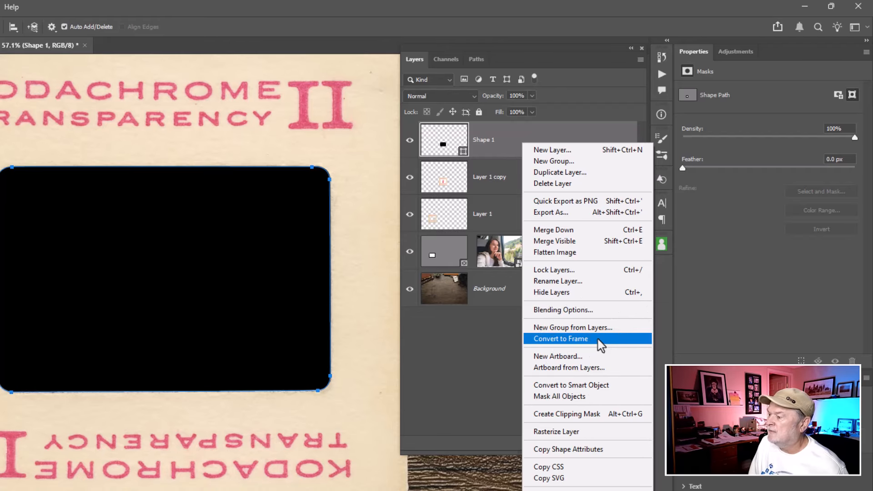
{"action": "left_click", "coordinate": [598, 339]}
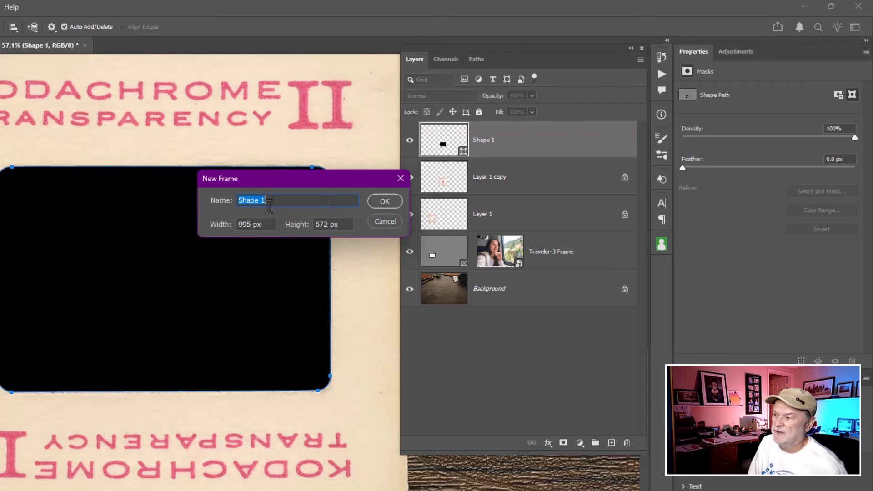
{"action": "left_click", "coordinate": [378, 202]}
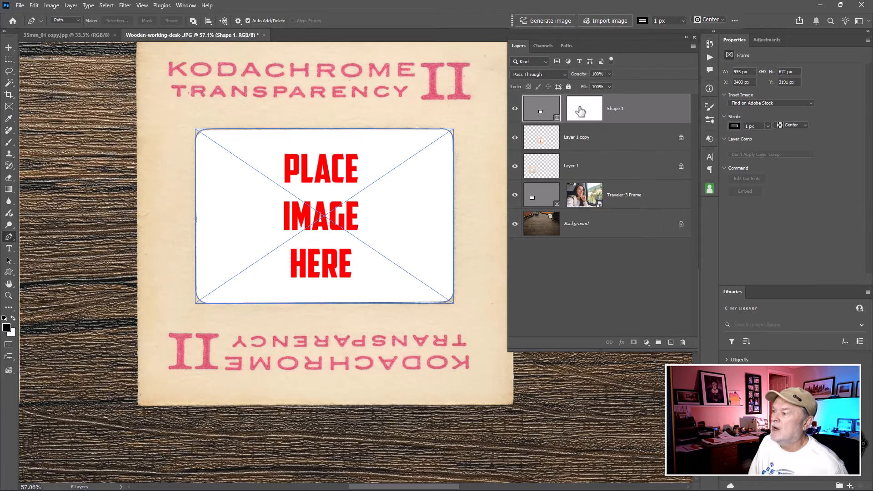
Import Traveler-4.jpg from the Sample Image folder into the right slide's rounded frame
{"action": "left_click", "coordinate": [546, 143]}
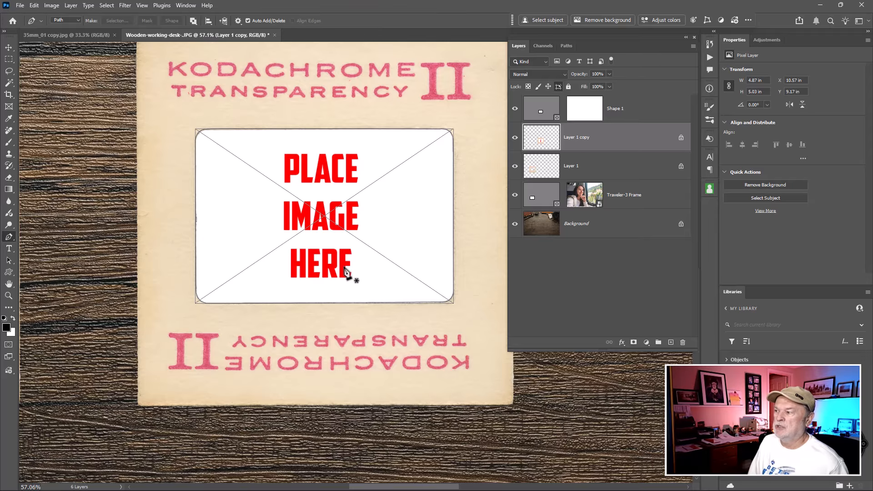
{"action": "left_click", "coordinate": [587, 115]}
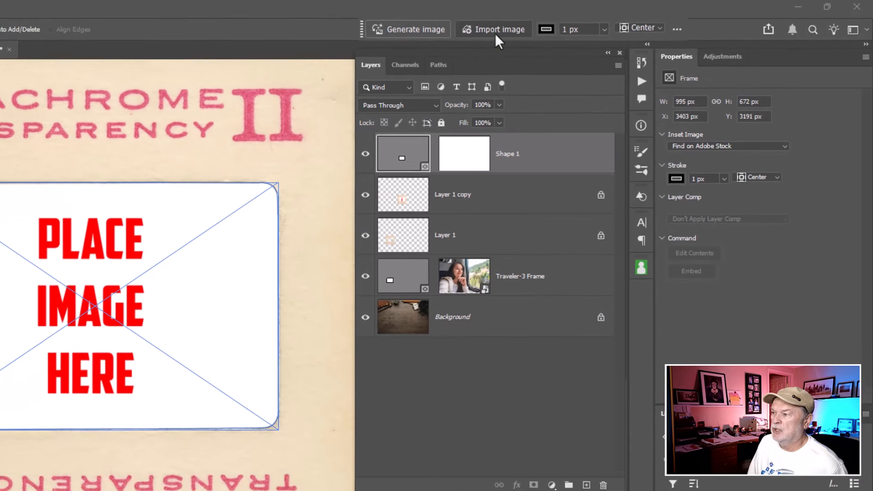
{"action": "left_click", "coordinate": [481, 31]}
{"action": "left_click", "coordinate": [361, 143]}
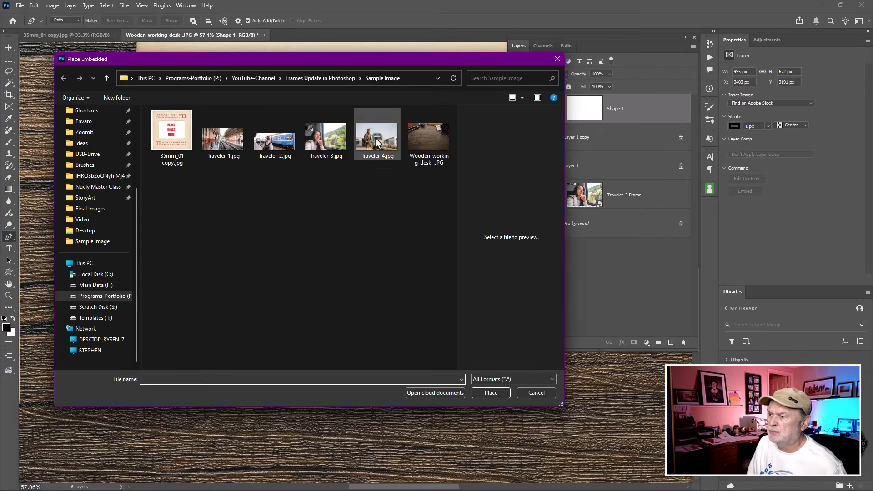
{"action": "left_click", "coordinate": [491, 392]}
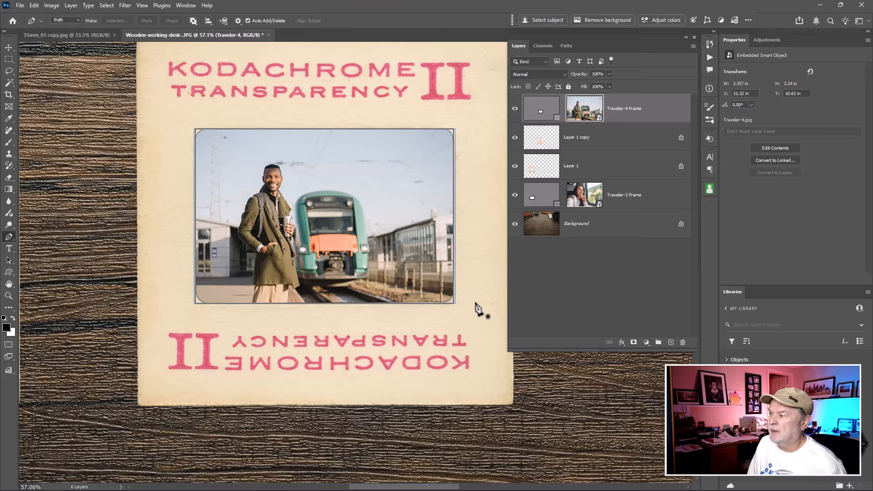
Enlarge the Traveler-4 photo inside its frame to about 16.5% scale and reposition it around the man and train
{"action": "key", "text": "ctrl+t"}
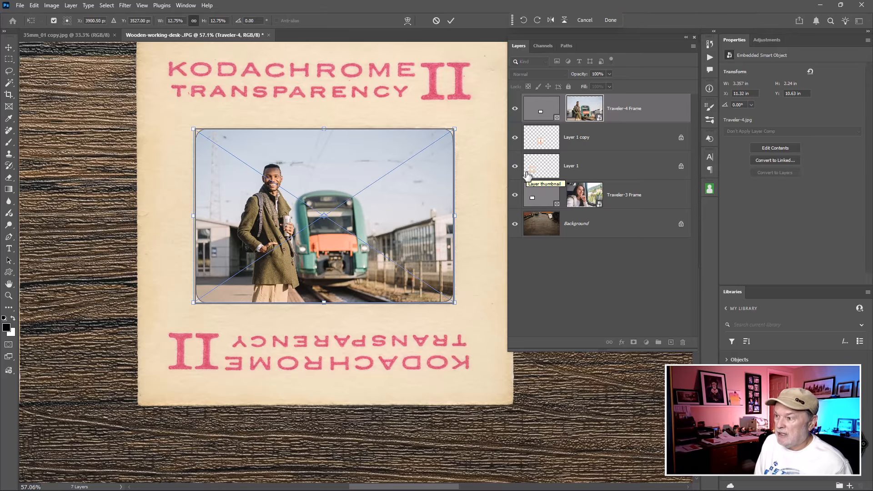
{"action": "left_click_drag", "start_coordinate": [454, 302], "coordinate": [481, 320]}
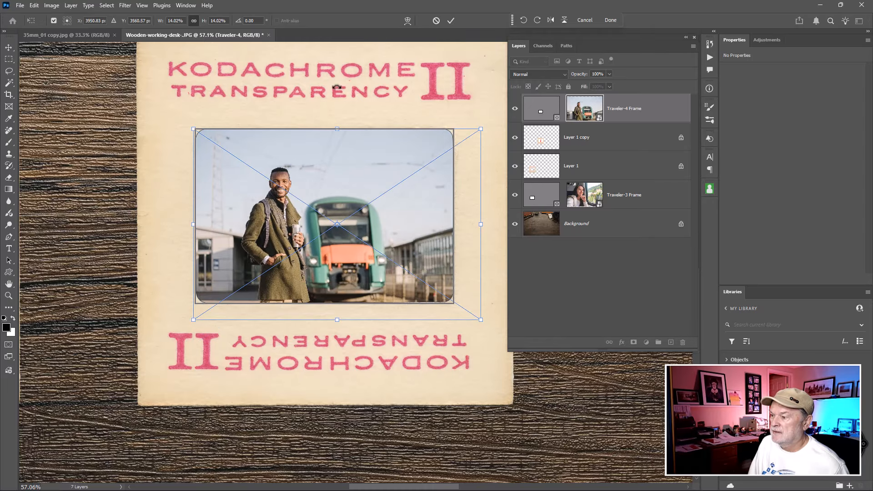
{"action": "left_click_drag", "start_coordinate": [415, 238], "coordinate": [403, 224]}
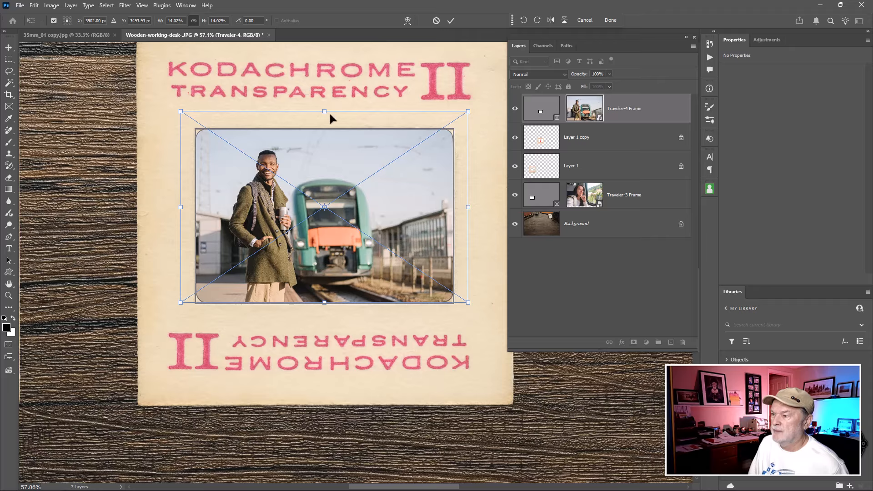
{"action": "left_click_drag", "start_coordinate": [326, 112], "coordinate": [326, 78]}
{"action": "left_click_drag", "start_coordinate": [369, 188], "coordinate": [383, 211]}
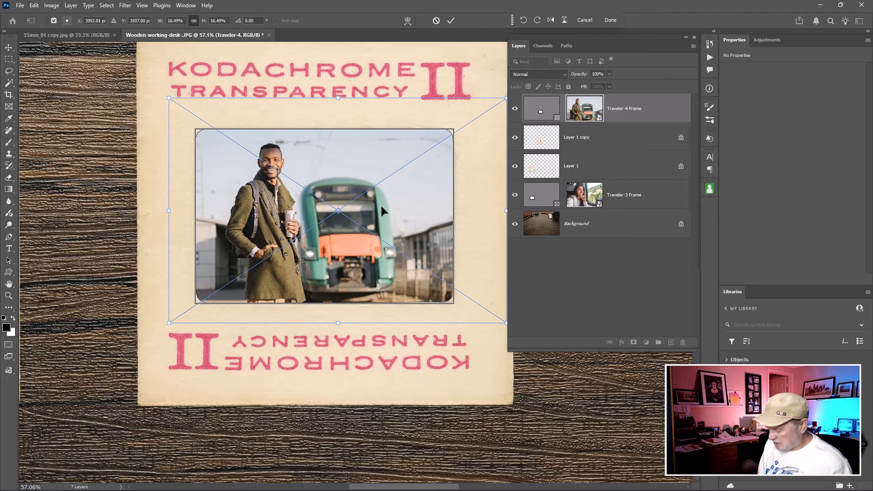
{"action": "key", "text": "Return"}
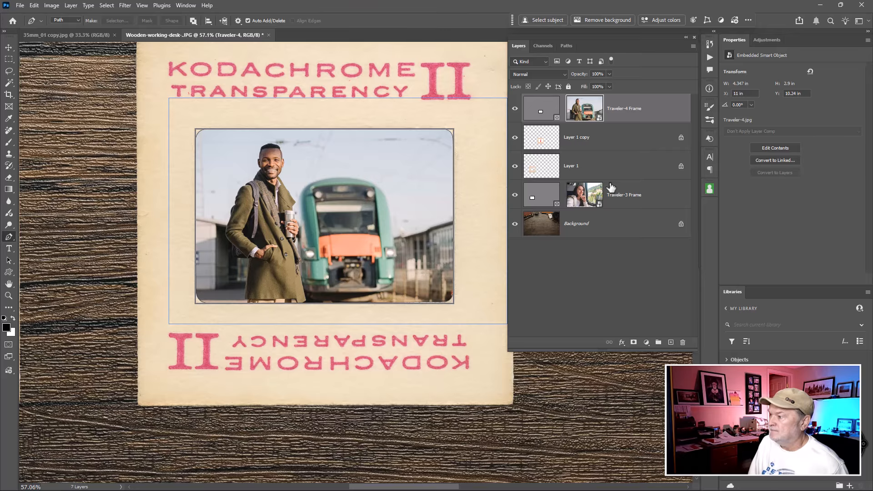
Rotate Layer 1 copy and the Traveler-4 Frame together to about -26.4° and move them to overlap the left slide's corner
{"action": "left_click", "coordinate": [543, 143]}
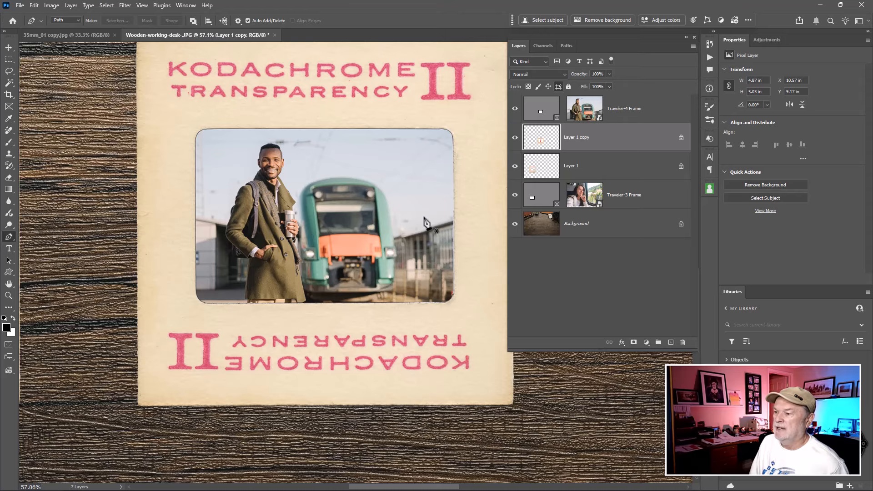
{"action": "scroll", "coordinate": [425, 222], "scroll_direction": "up", "scroll_amount": 4}
{"action": "scroll", "coordinate": [425, 222], "scroll_direction": "down", "scroll_amount": 13}
{"action": "scroll", "coordinate": [425, 222], "scroll_direction": "down", "scroll_amount": 1}
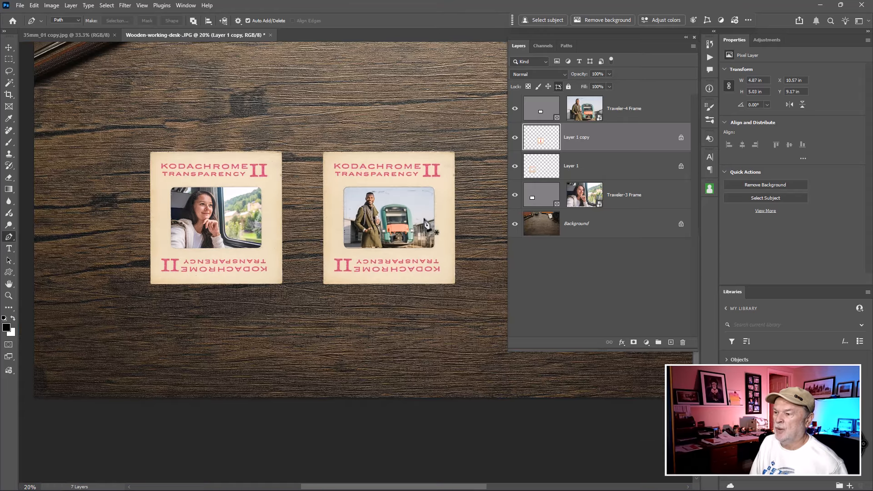
{"action": "left_click_drag", "start_coordinate": [425, 175], "coordinate": [420, 160]}
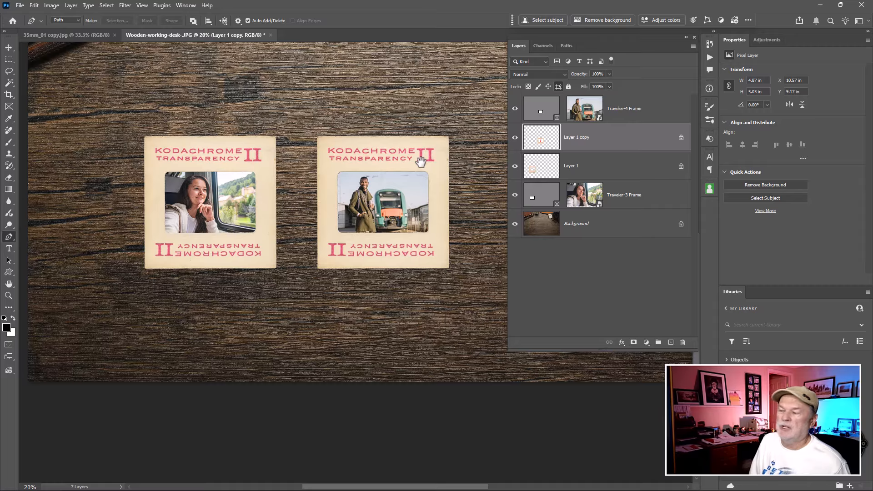
{"action": "scroll", "coordinate": [420, 161], "scroll_direction": "down", "scroll_amount": 2}
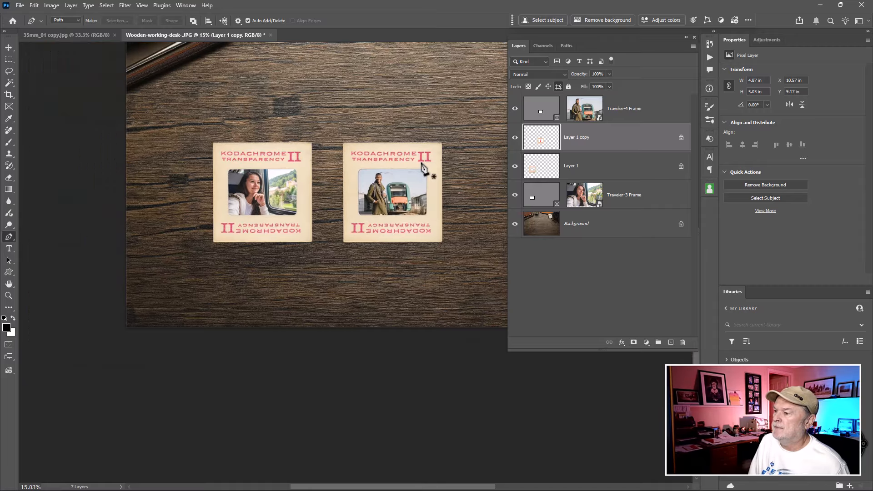
{"action": "scroll", "coordinate": [422, 169], "scroll_direction": "up", "scroll_amount": 2}
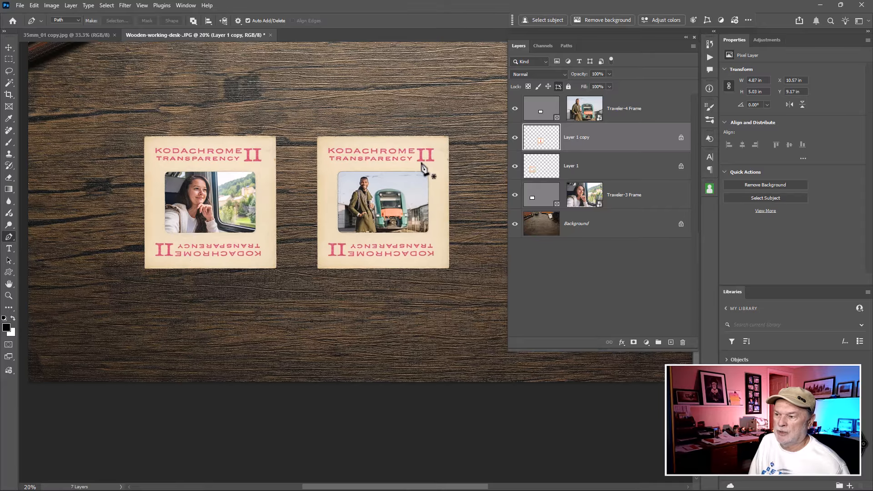
{"action": "left_click_drag", "start_coordinate": [424, 172], "coordinate": [400, 159]}
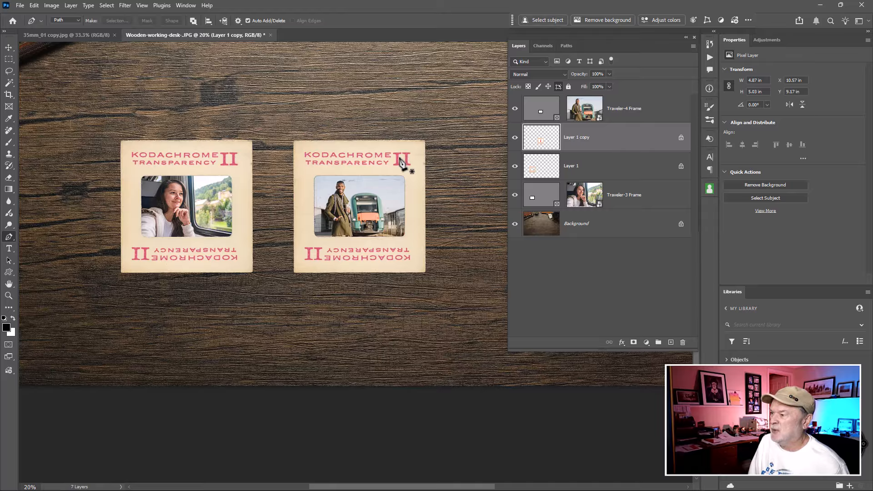
{"action": "left_click", "coordinate": [630, 115]}
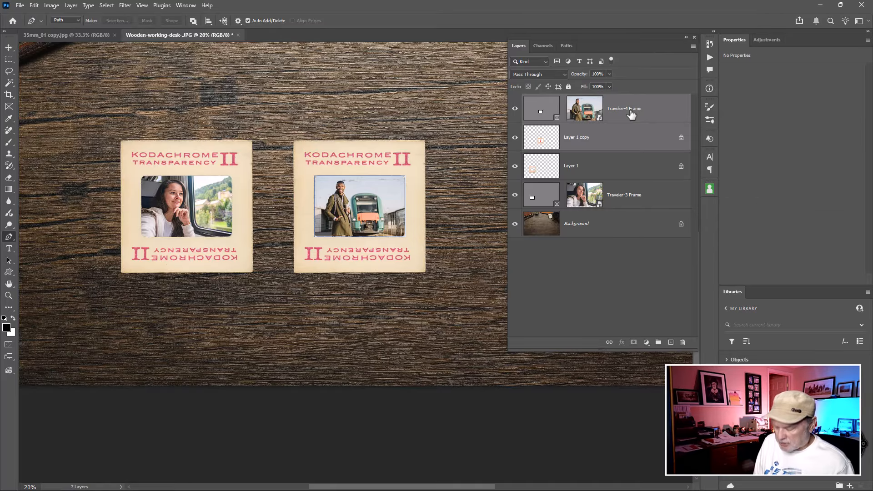
{"action": "key", "text": "ctrl+t"}
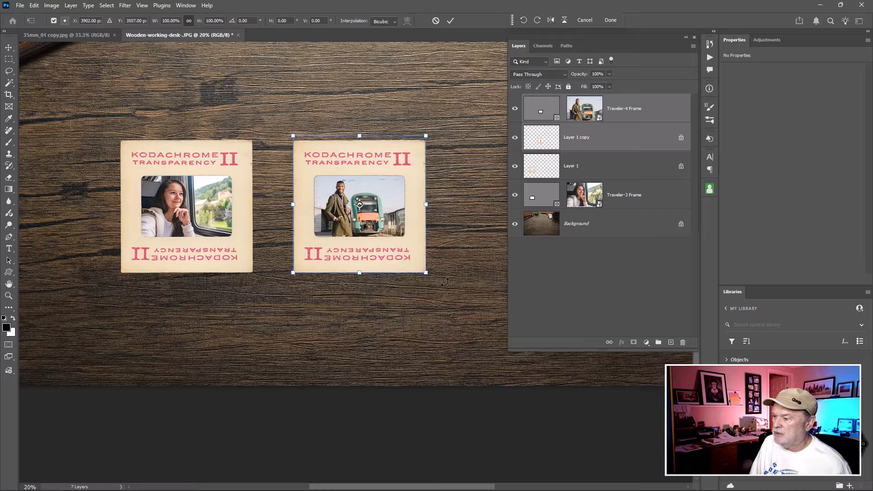
{"action": "left_click_drag", "start_coordinate": [428, 286], "coordinate": [457, 247]}
{"action": "left_click_drag", "start_coordinate": [398, 239], "coordinate": [353, 201]}
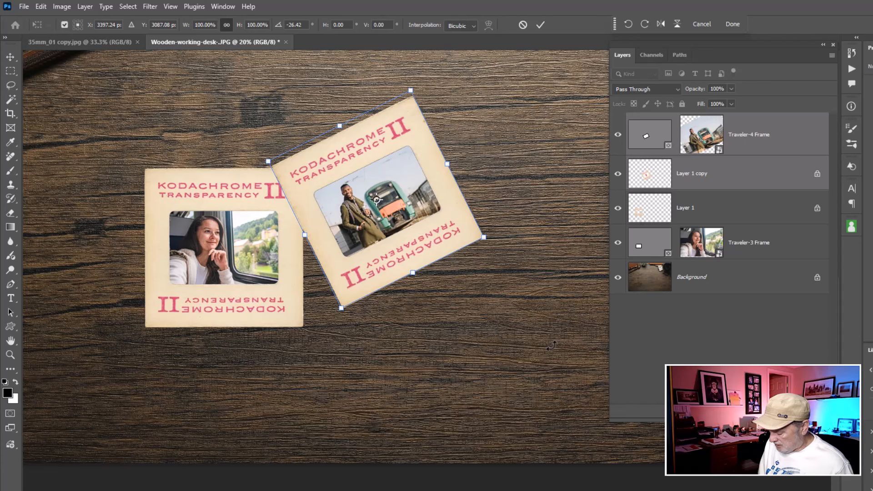
{"action": "key", "text": "Return"}
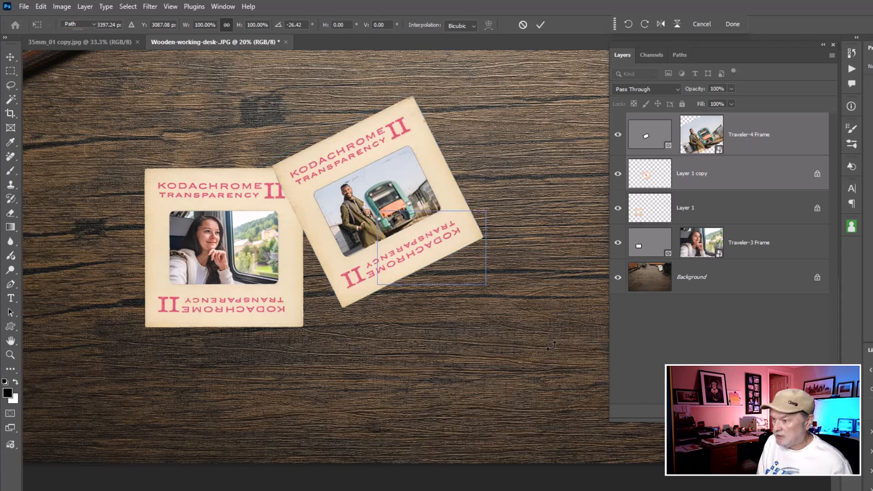
{"action": "key", "text": "p"}
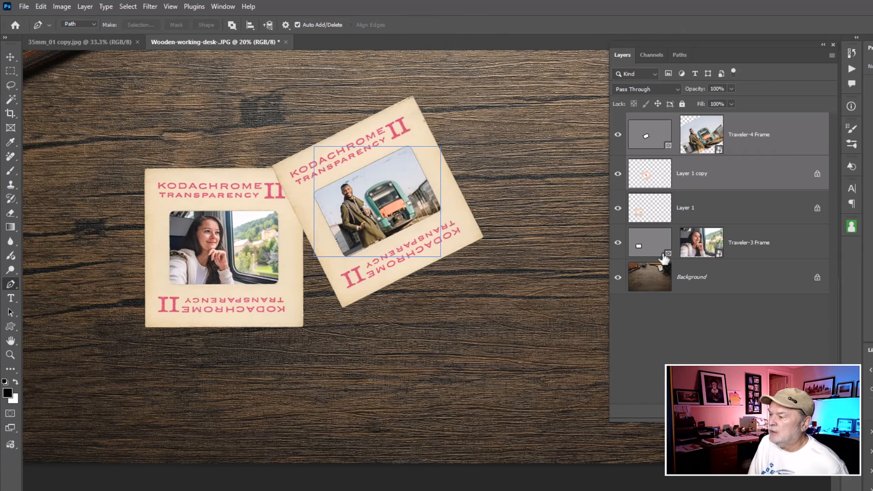
Switch the selection between the Traveler-3 frame and its inset photo, leaving the photo selected
{"action": "left_click", "coordinate": [700, 242]}
{"action": "left_click", "coordinate": [692, 245]}
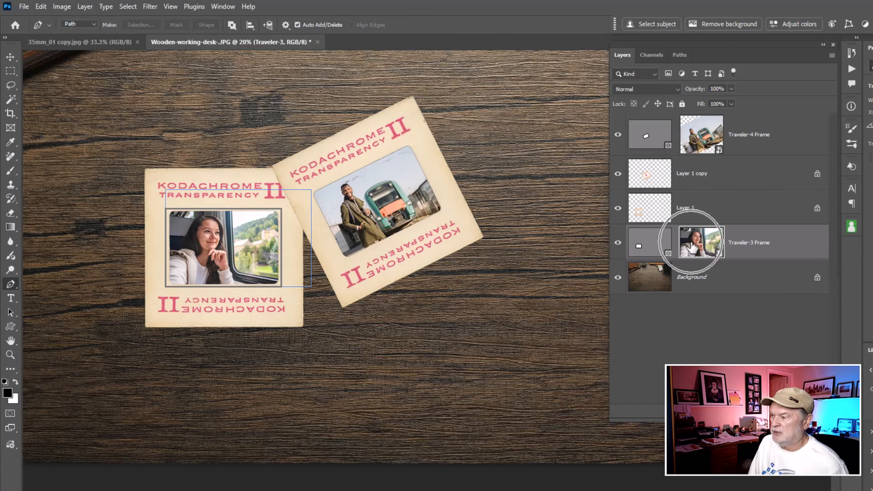
{"action": "left_click", "coordinate": [637, 246]}
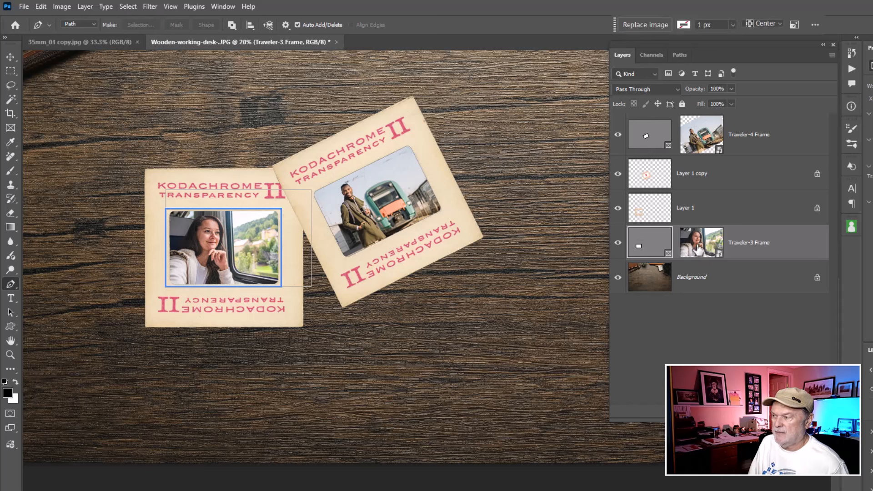
{"action": "left_click", "coordinate": [703, 243]}
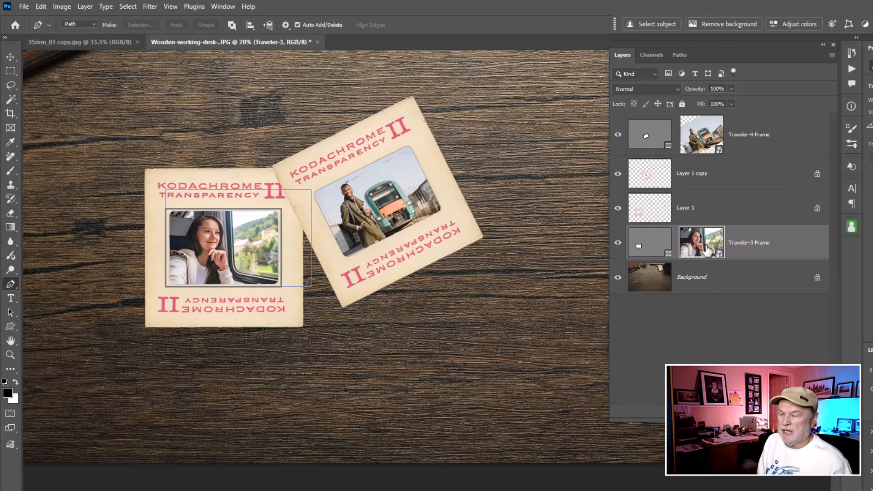
Replace the photo in the left slide's frame with Traveler-1.jpg from the Sample Image folder
{"action": "key", "text": "Delete"}
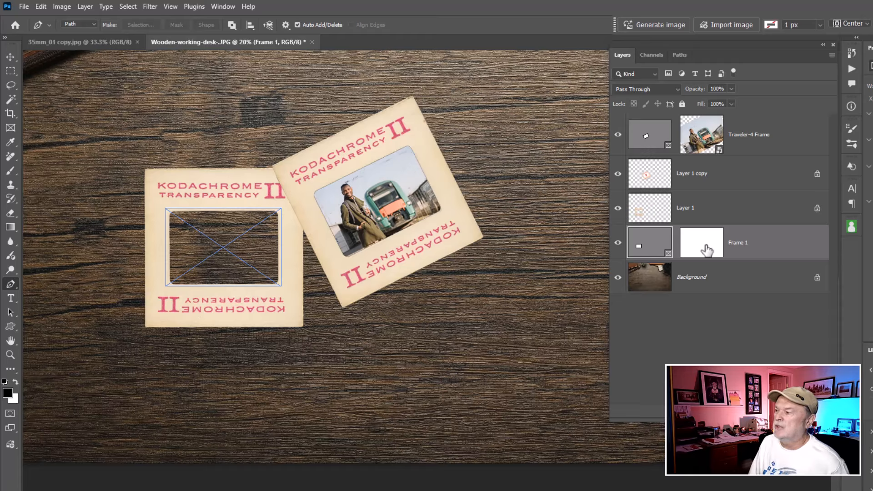
{"action": "left_click", "coordinate": [721, 27]}
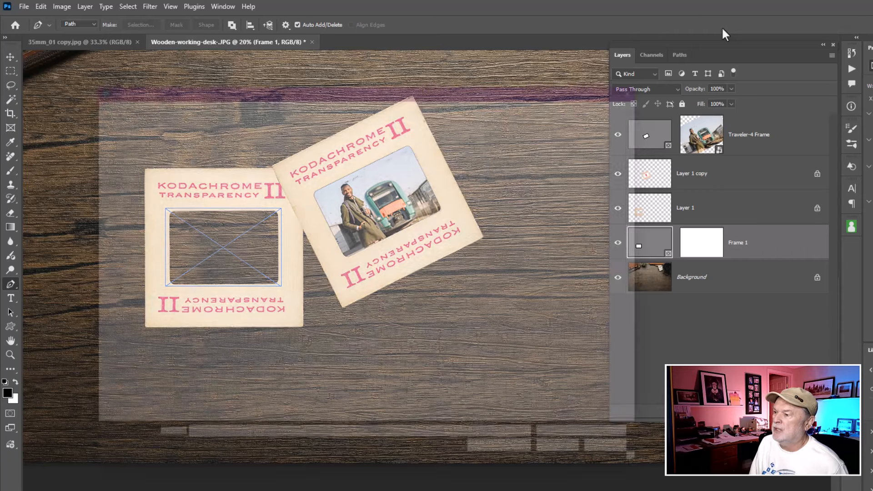
{"action": "left_click", "coordinate": [276, 182]}
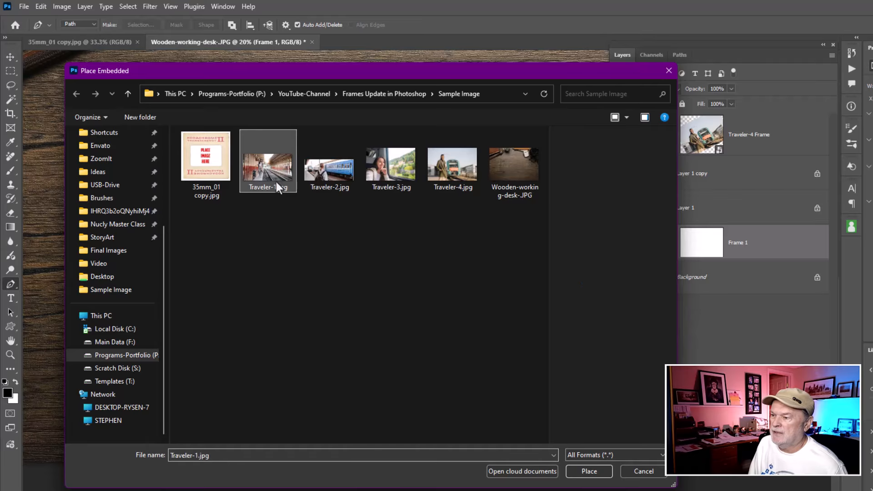
{"action": "left_click", "coordinate": [599, 473]}
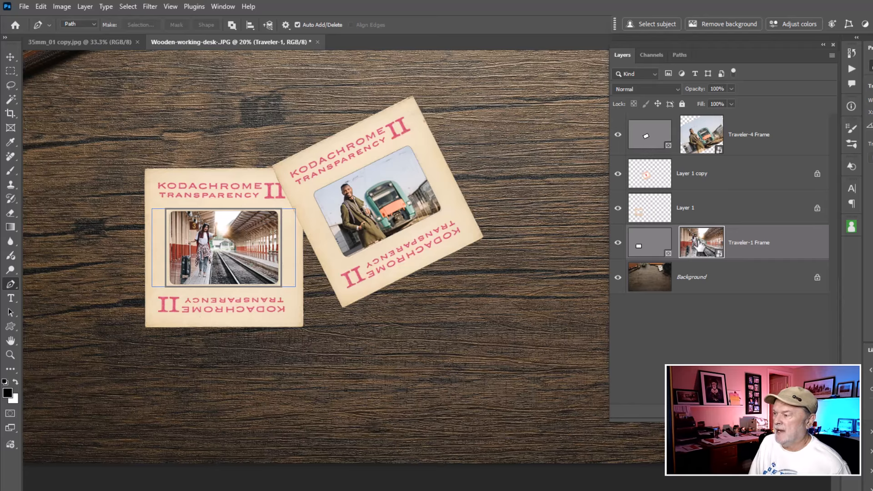
Replace the Traveler-4 photo in the tilted slide's frame with Traveler-2.jpg from the Sample Image folder
{"action": "left_click", "coordinate": [703, 136]}
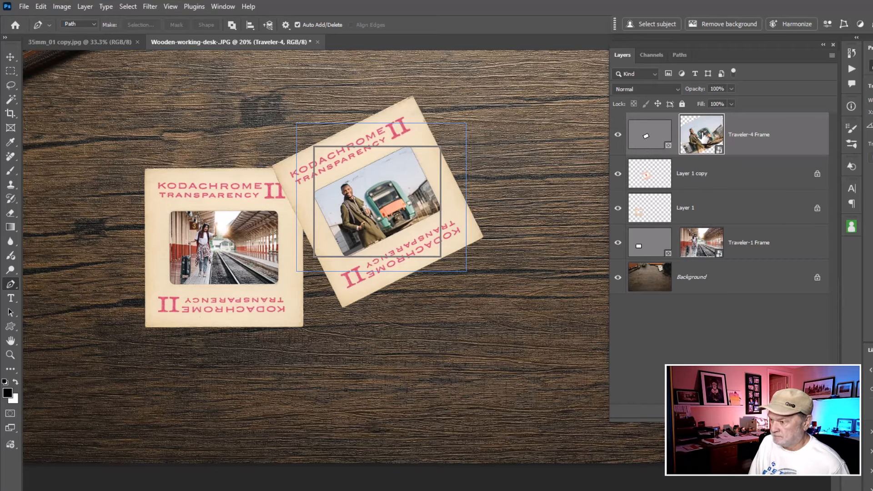
{"action": "key", "text": "Delete"}
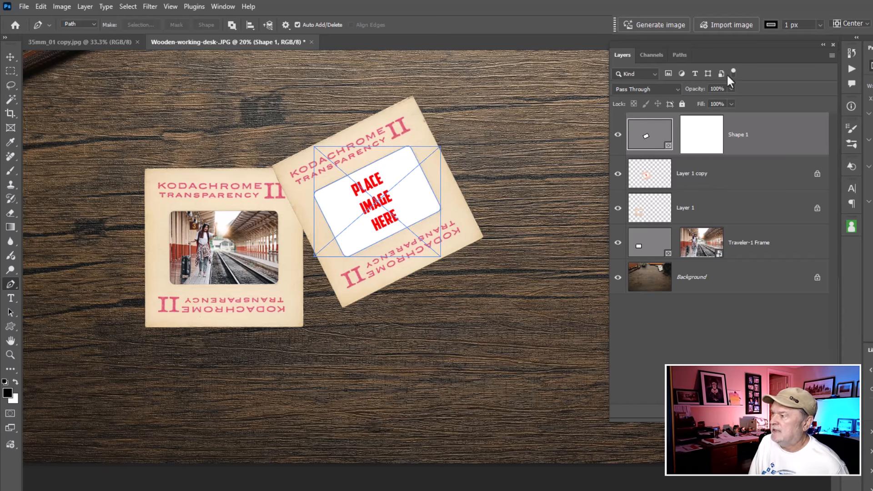
{"action": "left_click", "coordinate": [729, 26]}
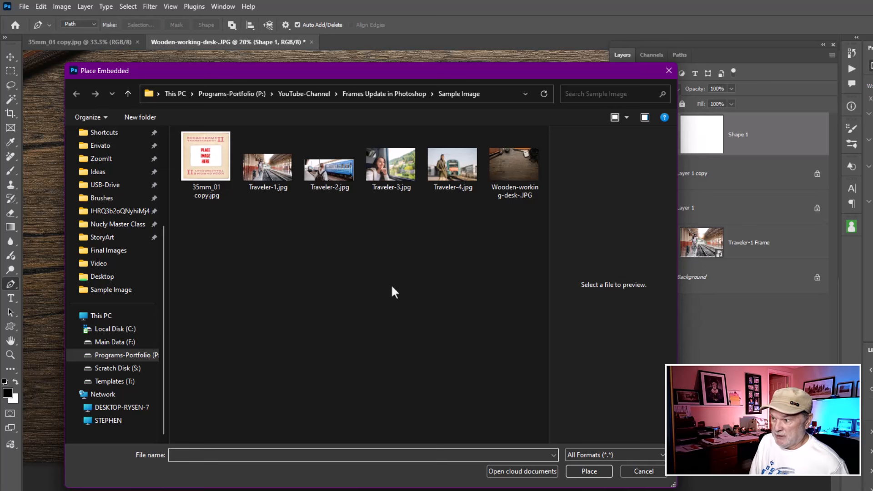
{"action": "left_click", "coordinate": [329, 176]}
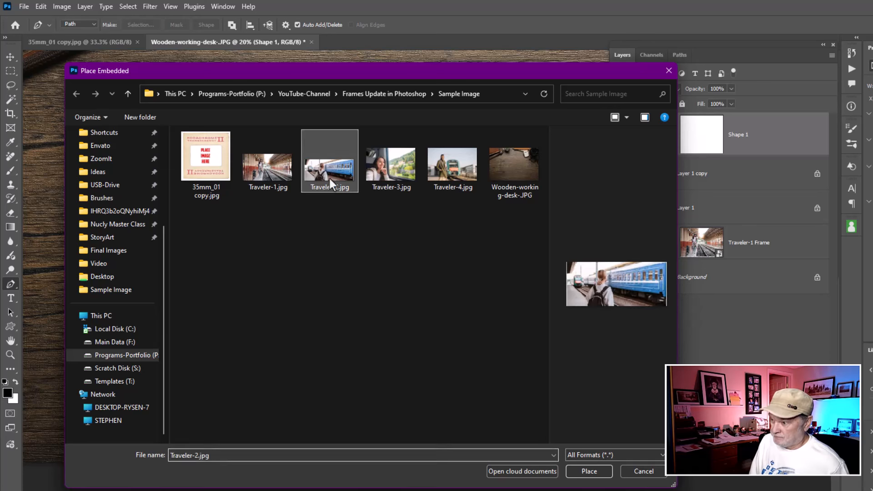
{"action": "left_click", "coordinate": [589, 470]}
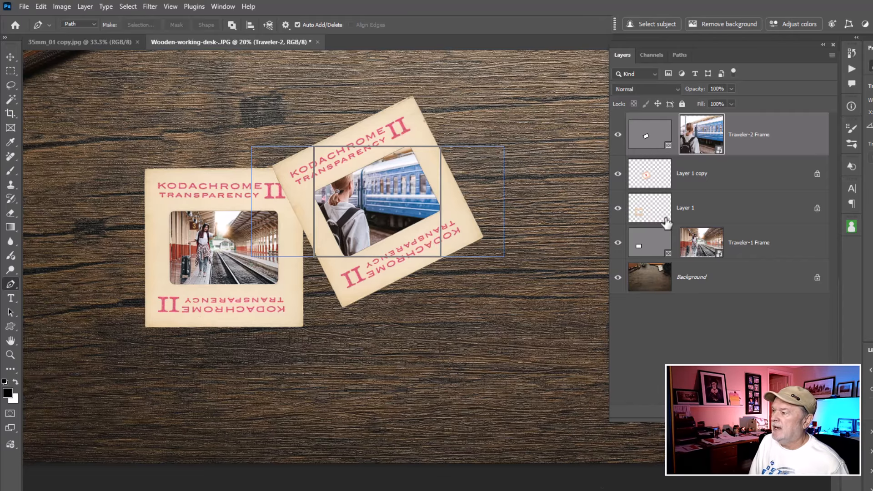
Rotate the Traveler-2 photo inside its frame to about -24.7° to match the tilted slide
{"action": "key", "text": "ctrl+t"}
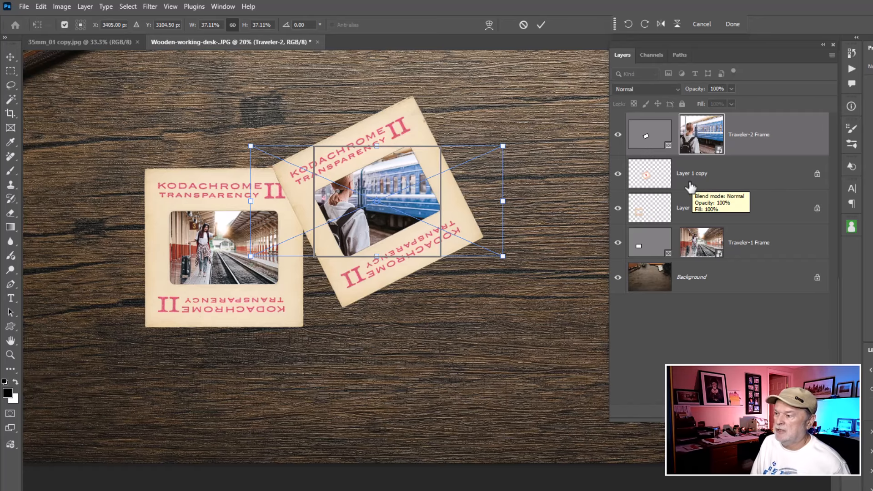
{"action": "left_click_drag", "start_coordinate": [522, 275], "coordinate": [530, 208]}
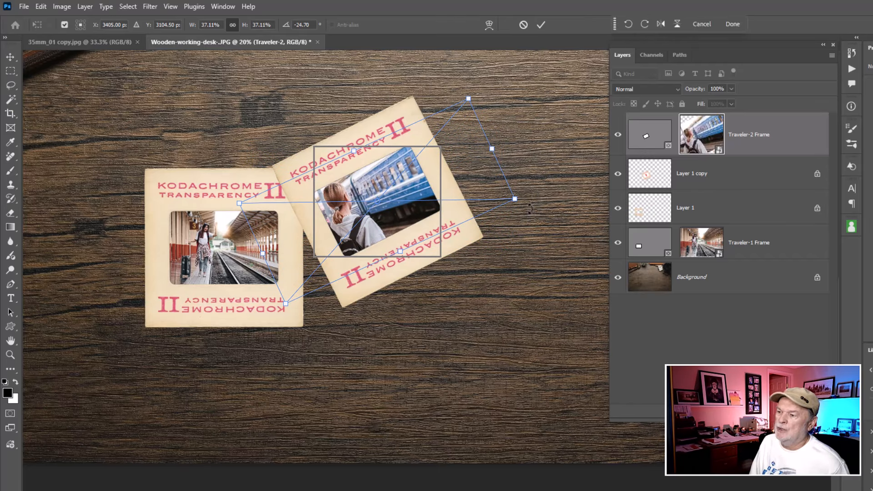
{"action": "key", "text": "Return"}
{"action": "key", "text": "p"}
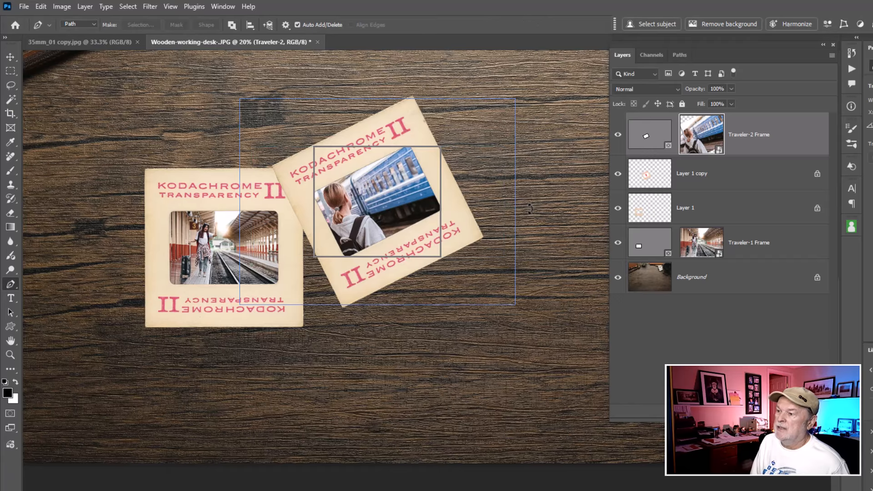
Switch the selection from the Traveler-2 frame to its inset photo, ending with Layer 1 copy selected
{"action": "left_click", "coordinate": [657, 142]}
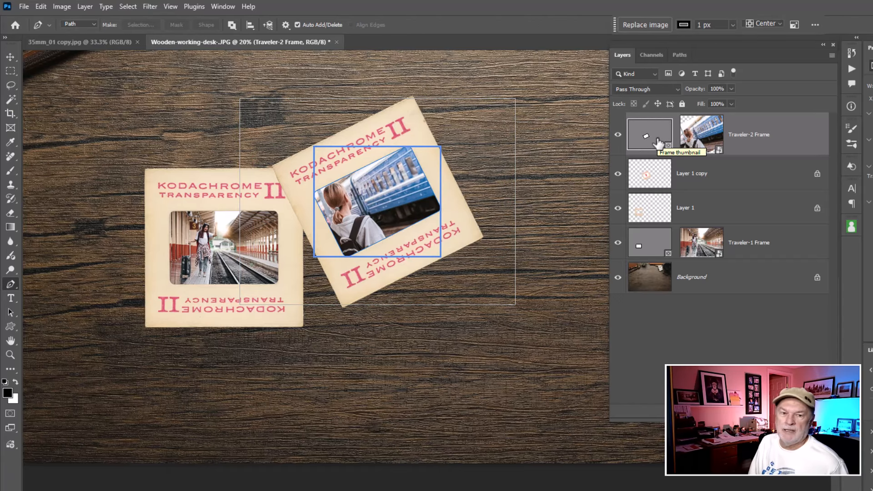
{"action": "left_click", "coordinate": [704, 143]}
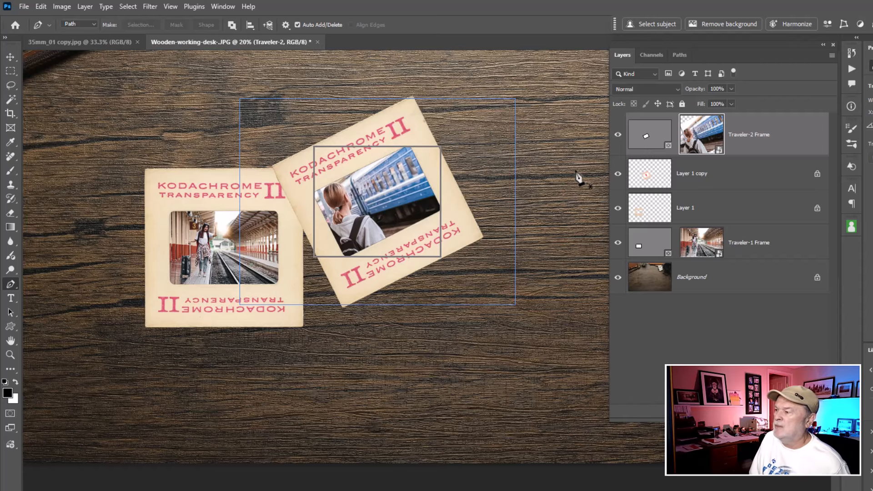
{"action": "left_click", "coordinate": [645, 174]}
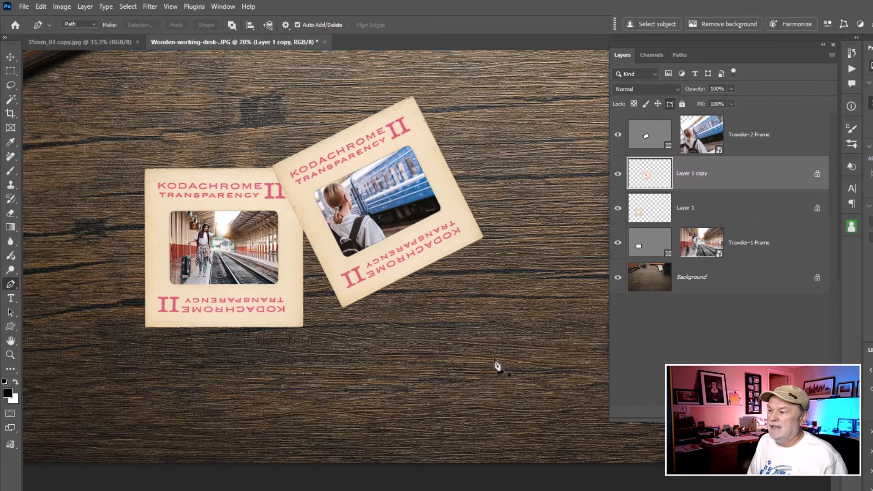
Duplicate Layer 1 and the Traveler-1 Frame together and move the copies across the desk as a third slide beside the tilted one
{"action": "scroll", "coordinate": [462, 362], "scroll_direction": "up", "scroll_amount": 2}
{"action": "scroll", "coordinate": [462, 362], "scroll_direction": "down", "scroll_amount": 5}
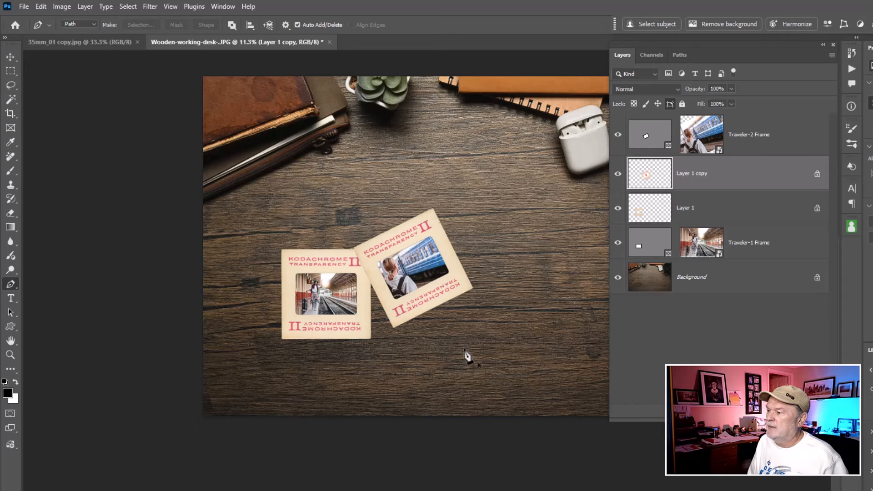
{"action": "left_click_drag", "start_coordinate": [501, 295], "coordinate": [475, 304]}
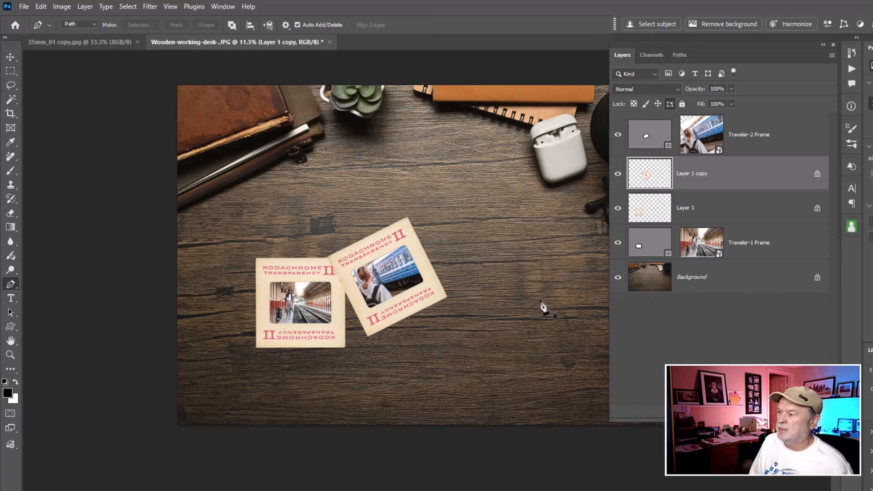
{"action": "left_click", "coordinate": [655, 214]}
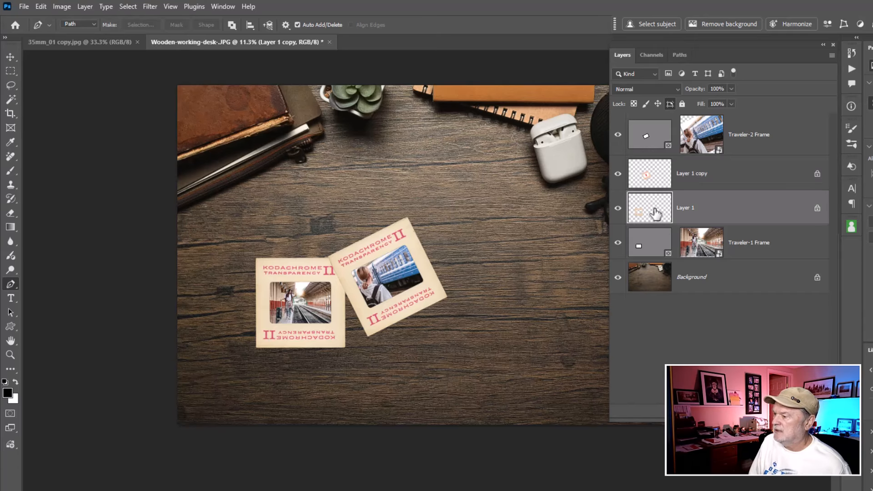
{"action": "left_click", "coordinate": [763, 245], "text": "shift"}
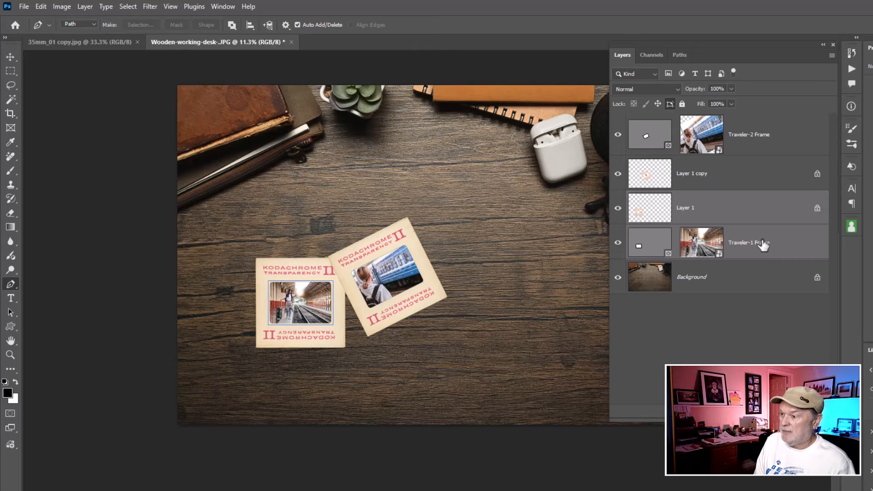
{"action": "key", "text": "ctrl+j"}
{"action": "left_click_drag", "start_coordinate": [304, 306], "coordinate": [331, 346]}
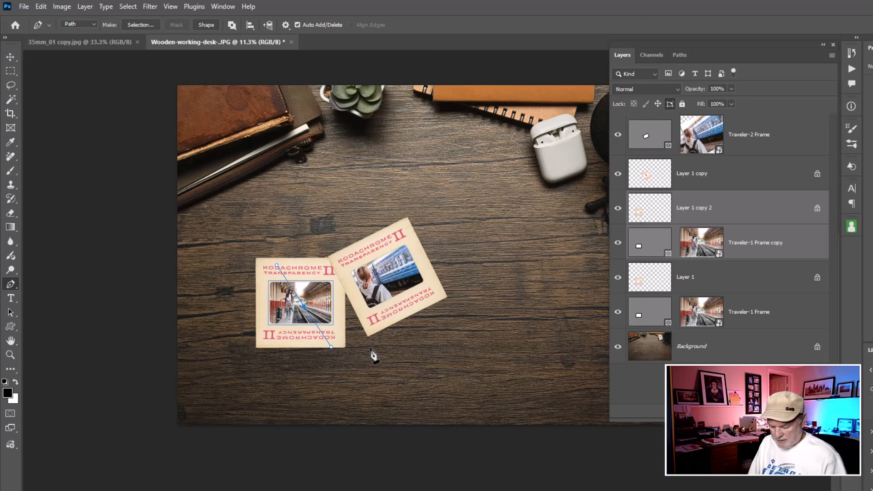
{"action": "key", "text": "ctrl+z"}
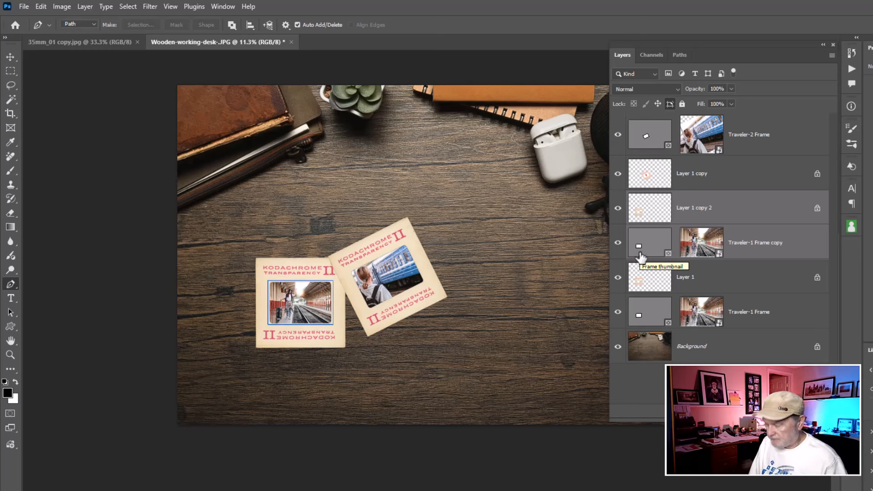
{"action": "key", "text": "v"}
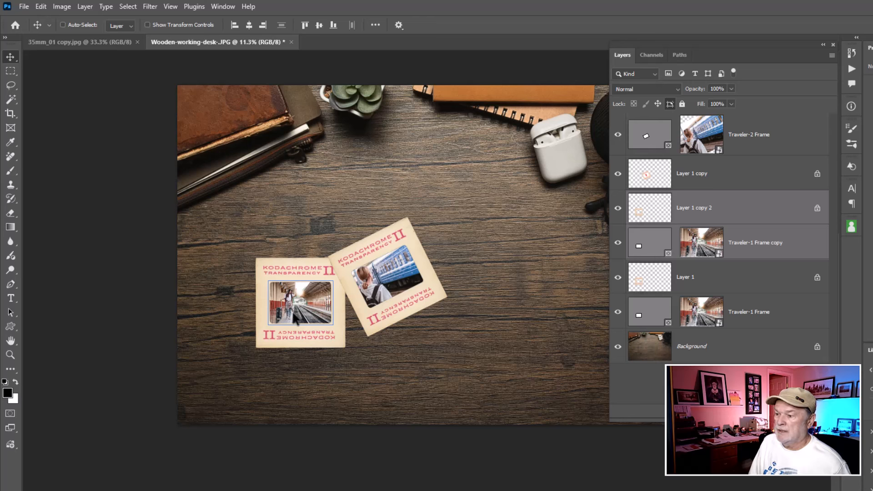
{"action": "left_click_drag", "start_coordinate": [296, 313], "coordinate": [466, 316]}
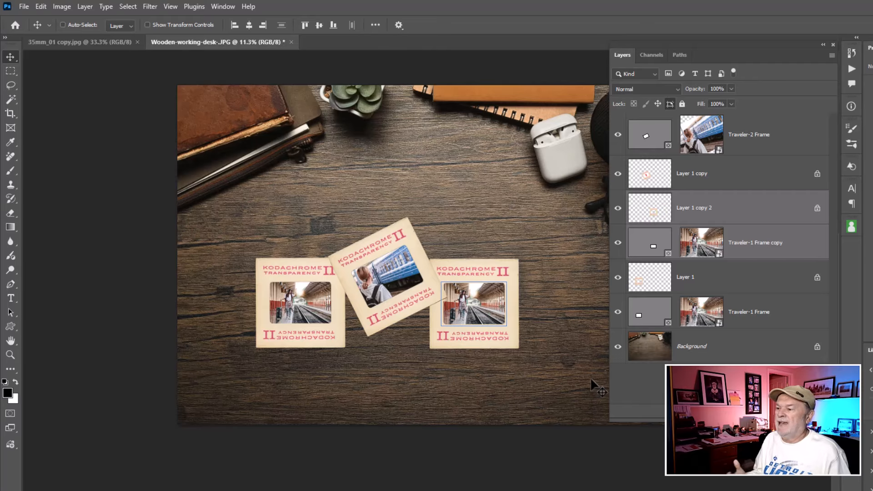
Examine the lock settings of the slide mount layers, starting with Layer 1 copy and continuing to Layer 1 copy 2
{"action": "scroll", "coordinate": [574, 374], "scroll_direction": "up", "scroll_amount": 1}
{"action": "scroll", "coordinate": [573, 375], "scroll_direction": "up", "scroll_amount": 5}
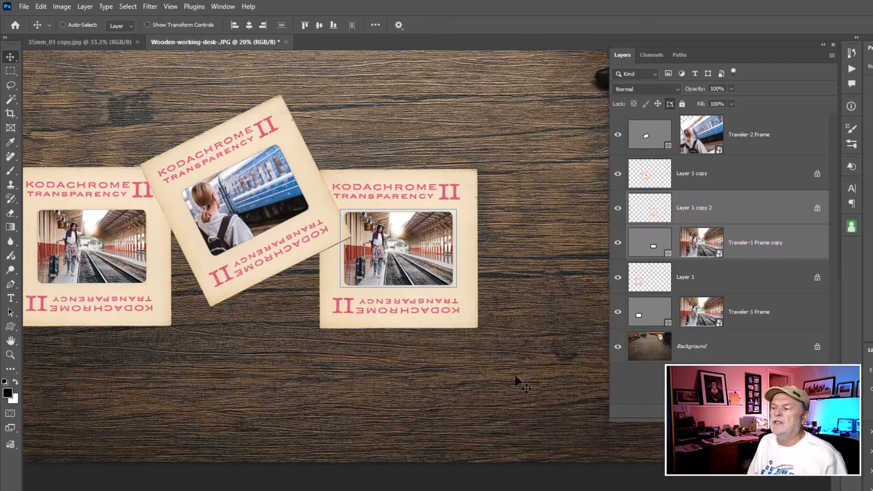
{"action": "left_click_drag", "start_coordinate": [420, 368], "coordinate": [509, 347]}
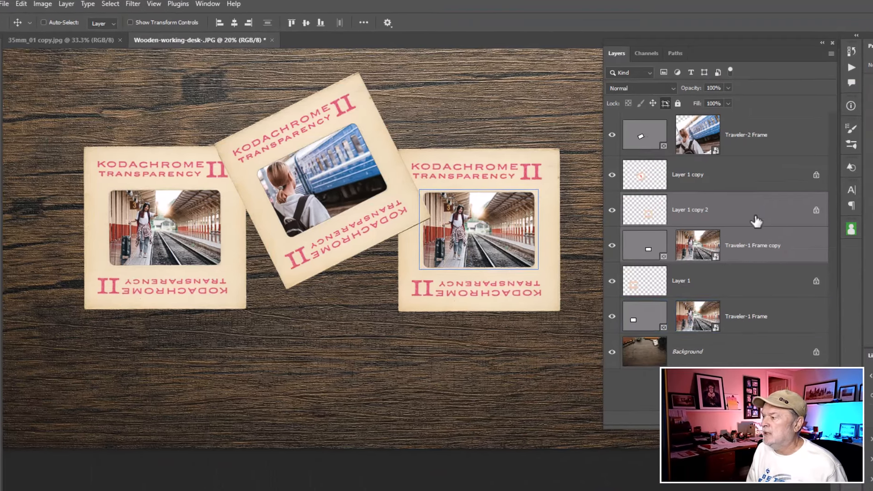
{"action": "left_click", "coordinate": [775, 175]}
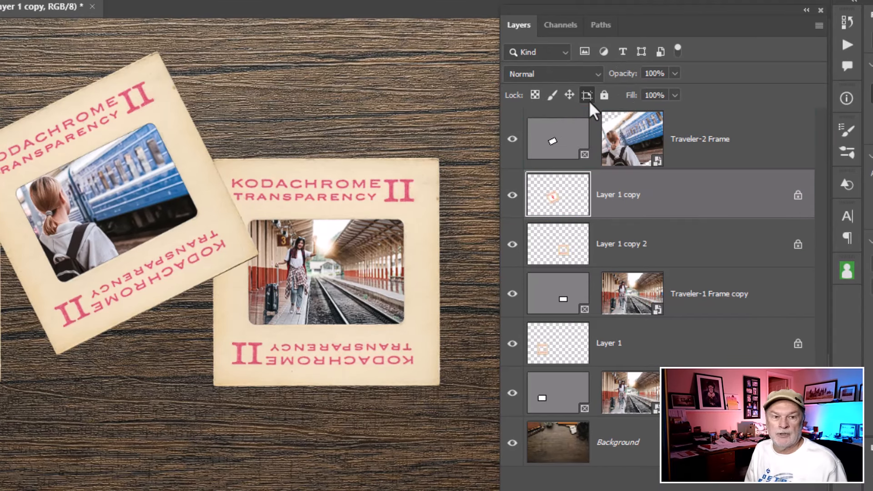
{"action": "left_click", "coordinate": [581, 236]}
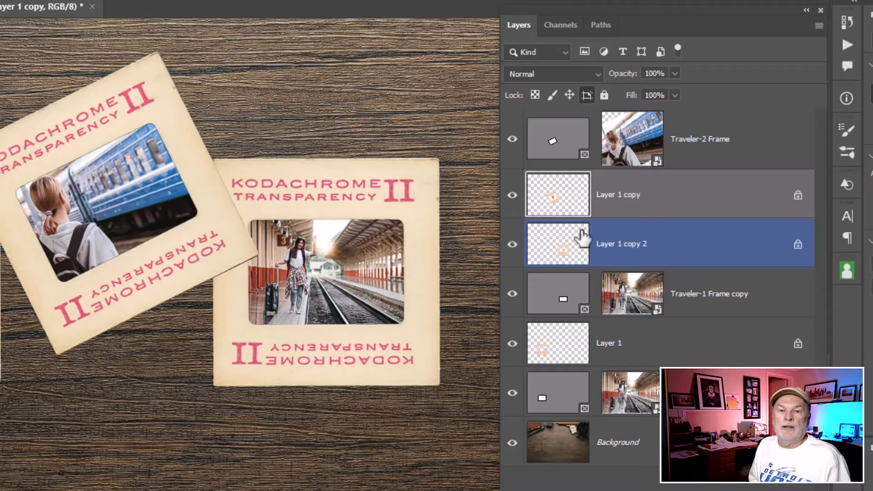